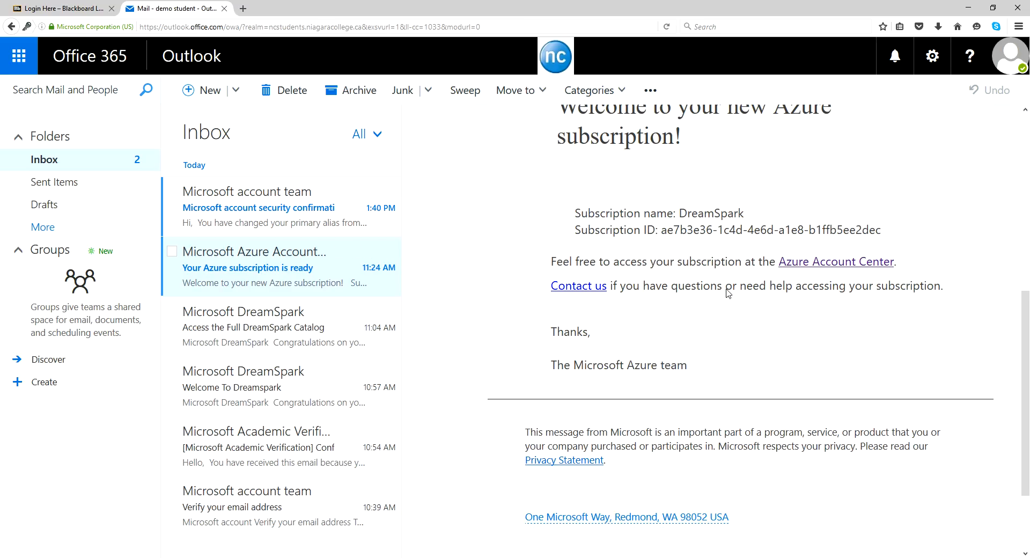
# Step: Open the Azure Account Center from the link in the Azure subscription email
pyautogui.scroll(5, 729, 292)
pyautogui.scroll(-2, 729, 292)
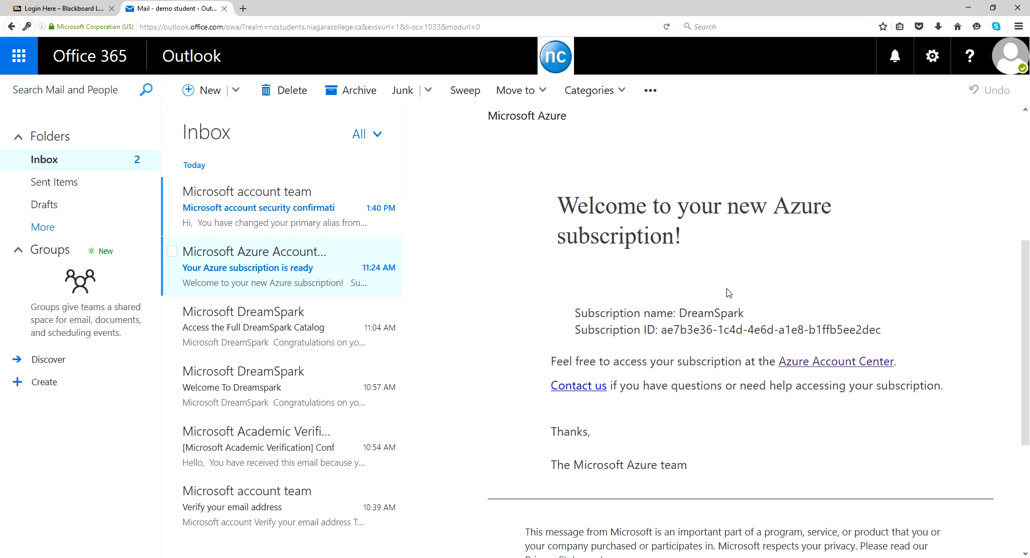
pyautogui.click(826, 367)
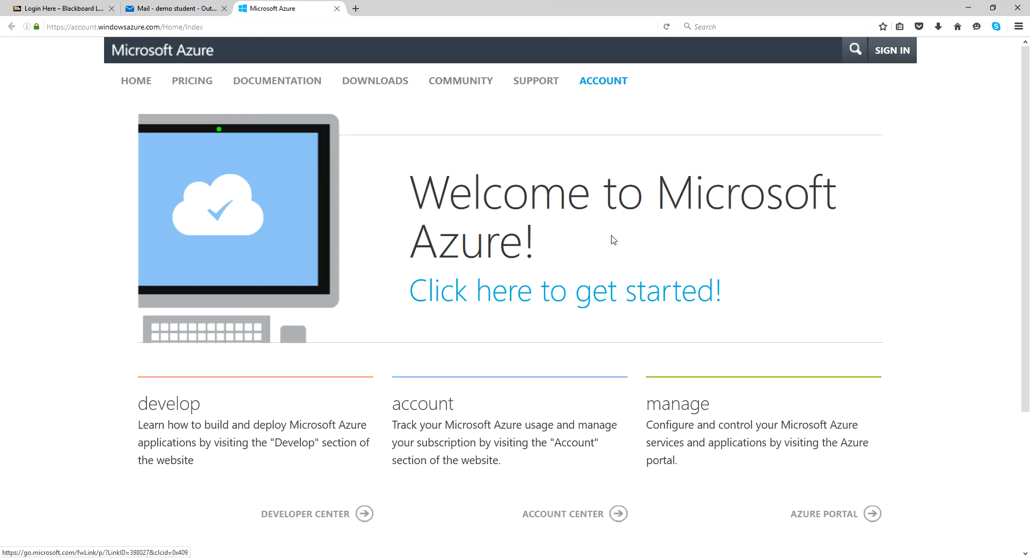
# Step: Go to the Developer Center and open the Web Apps documentation listed under Web & Mobile
pyautogui.scroll(-5, 611, 239)
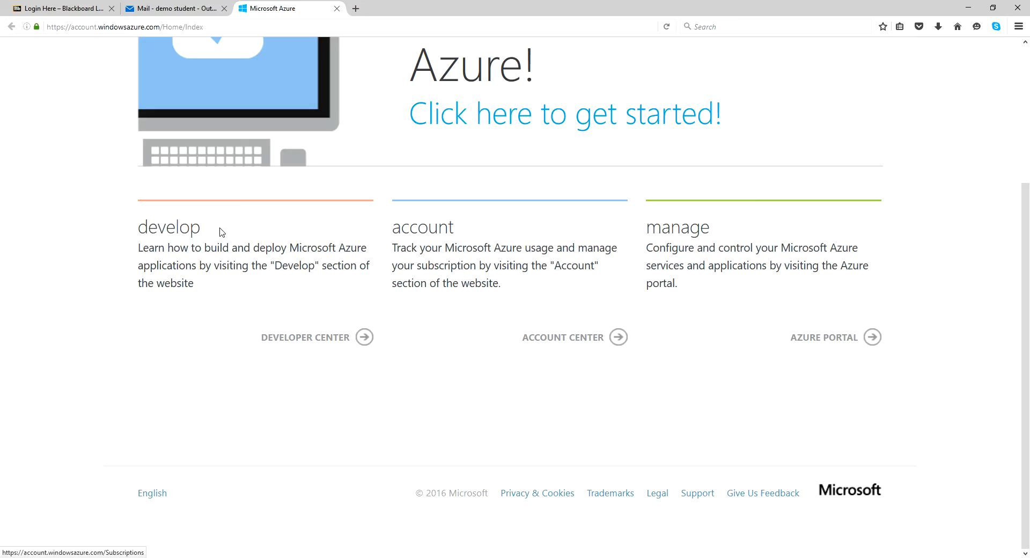
pyautogui.click(291, 340)
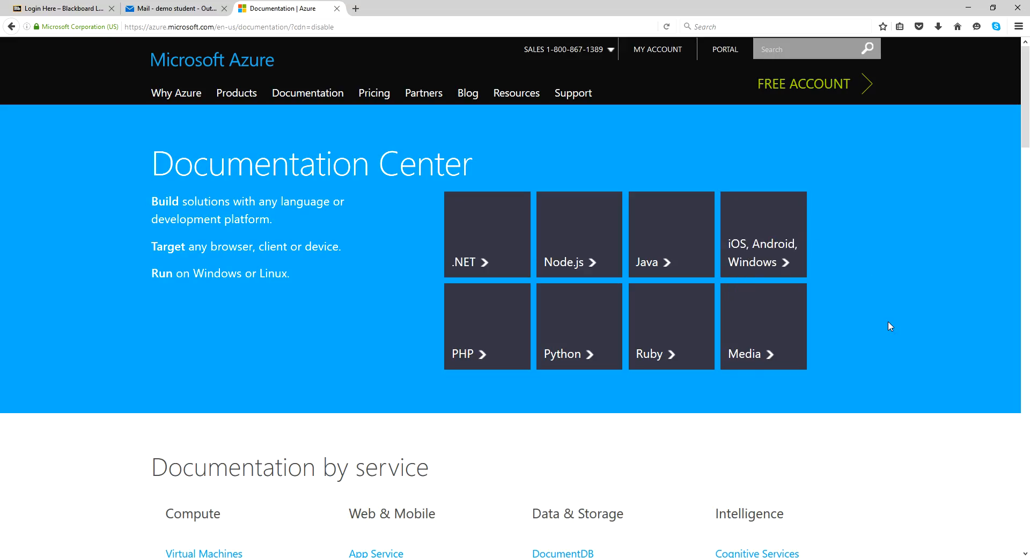
pyautogui.scroll(-5, 890, 325)
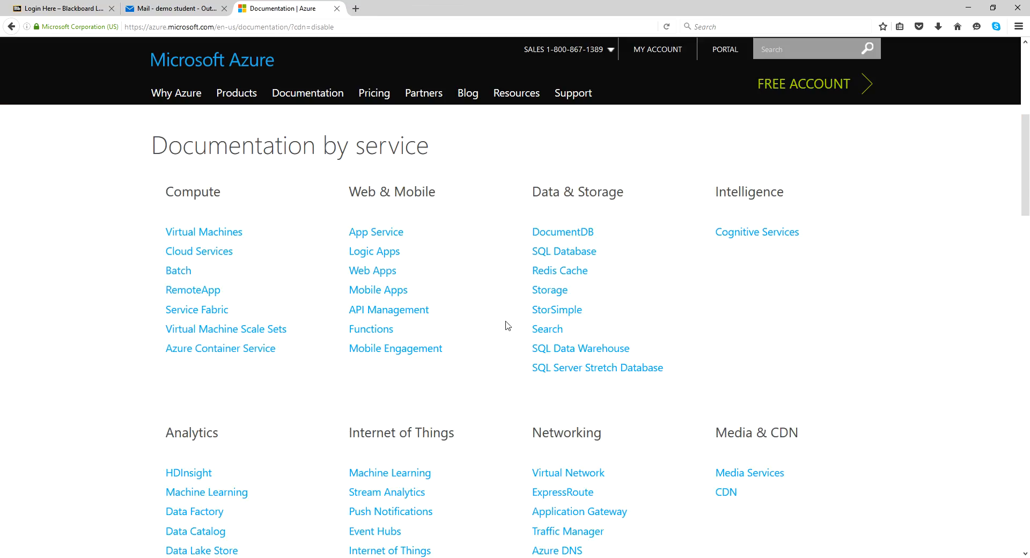
pyautogui.moveTo(452, 197); pyautogui.dragTo(347, 193)
pyautogui.click(374, 277)
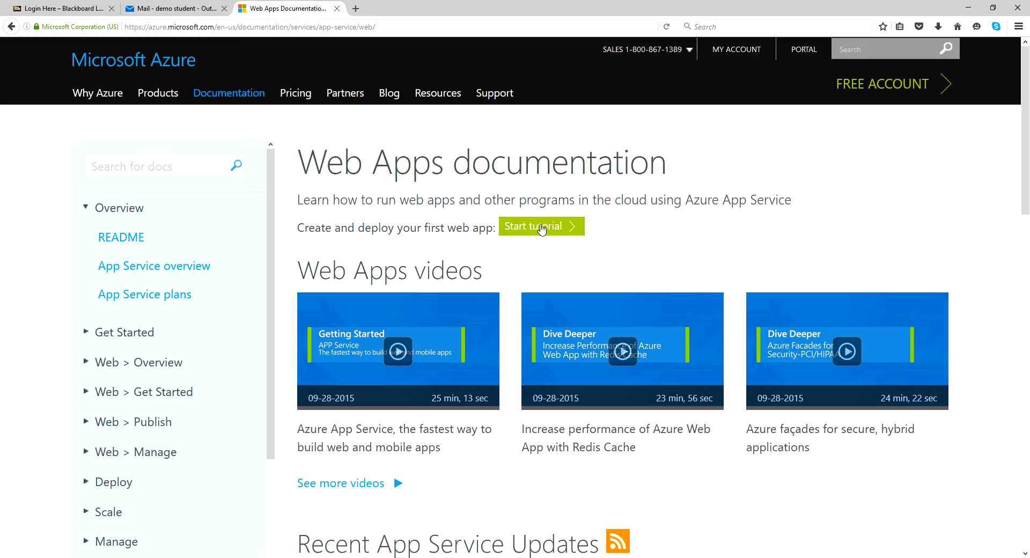
# Step: Look through the Web Apps documentation down to the ready-made community web apps, and return to the Documentation Center
pyautogui.scroll(-10, 942, 230)
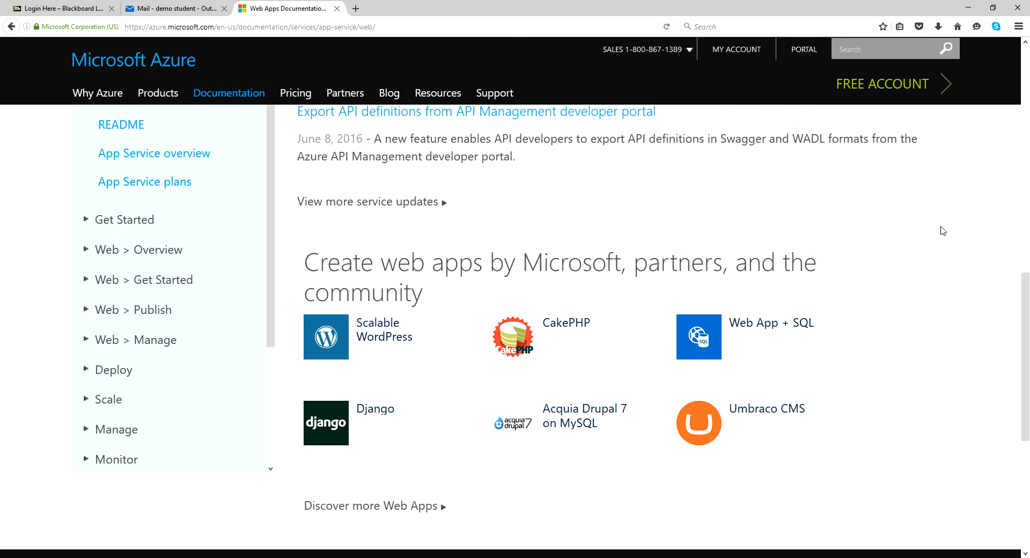
pyautogui.scroll(-3, 942, 231)
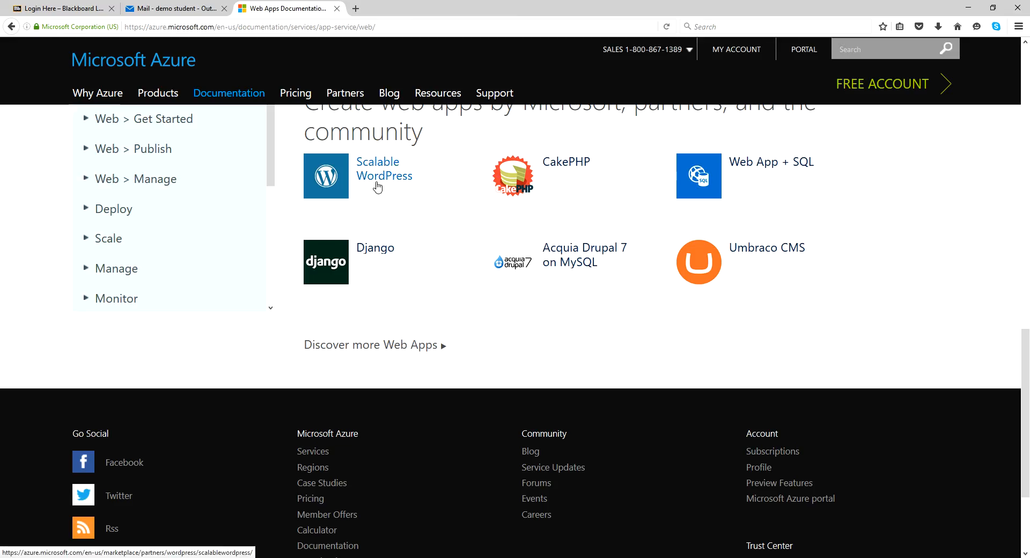
pyautogui.scroll(6, 929, 246)
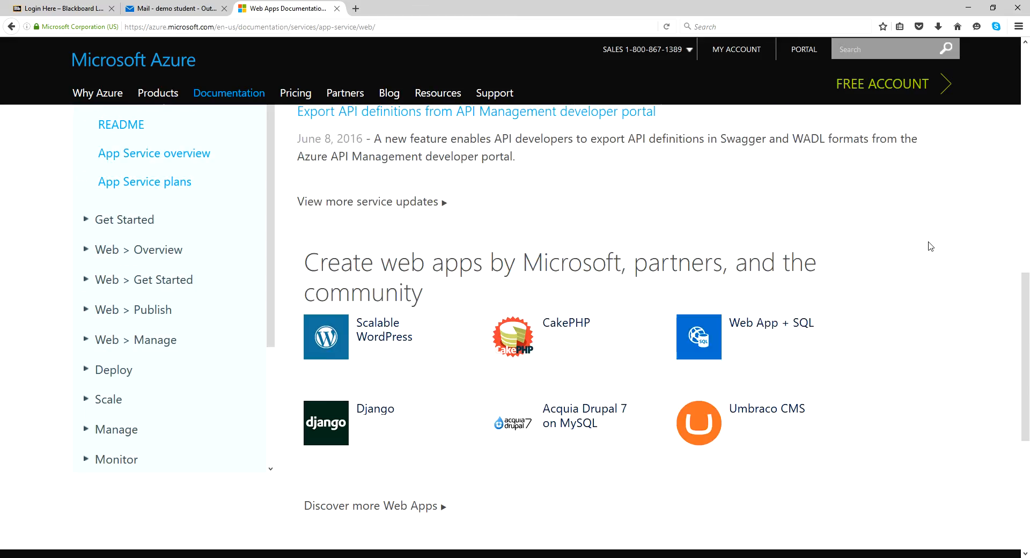
pyautogui.scroll(7, 929, 246)
pyautogui.scroll(2, 928, 245)
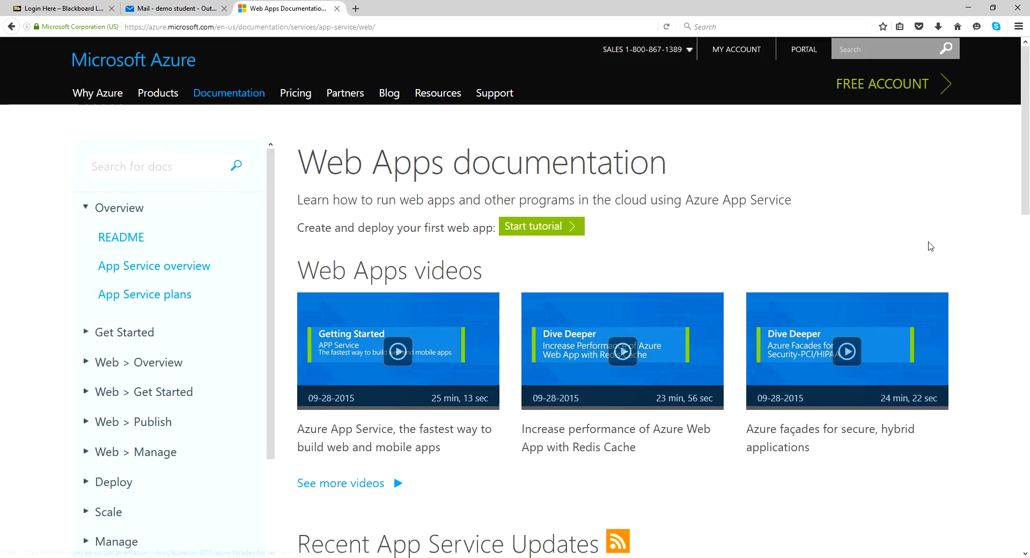
pyautogui.click(12, 27)
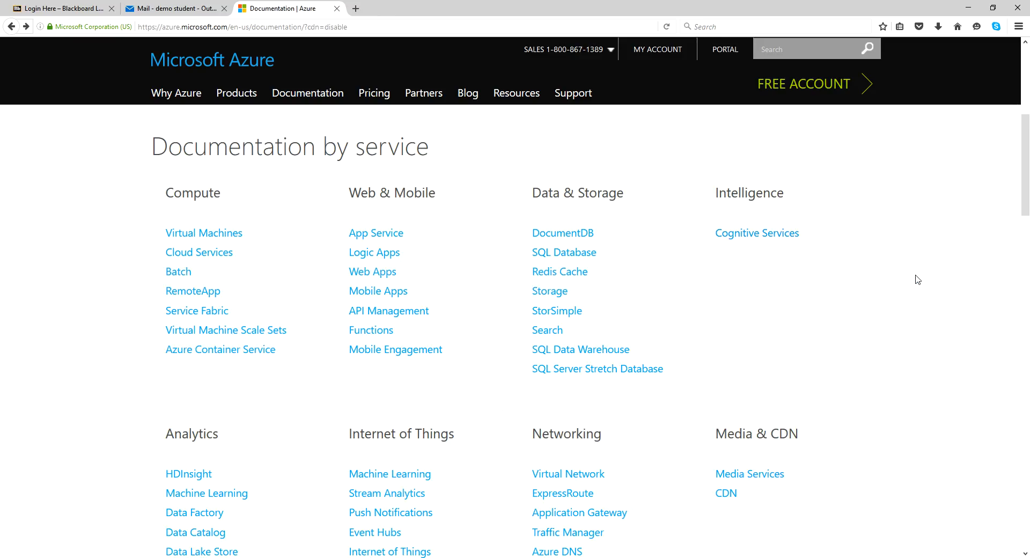
pyautogui.scroll(6, 915, 280)
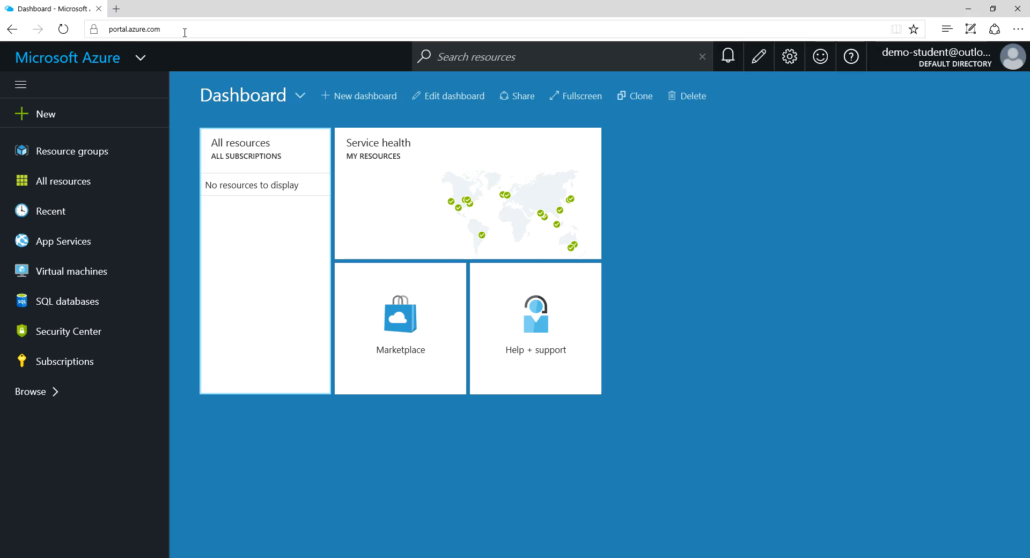
# Step: In the Azure portal, start a new resource and review the featured apps in the Data + Storage category
pyautogui.moveTo(904, 61)
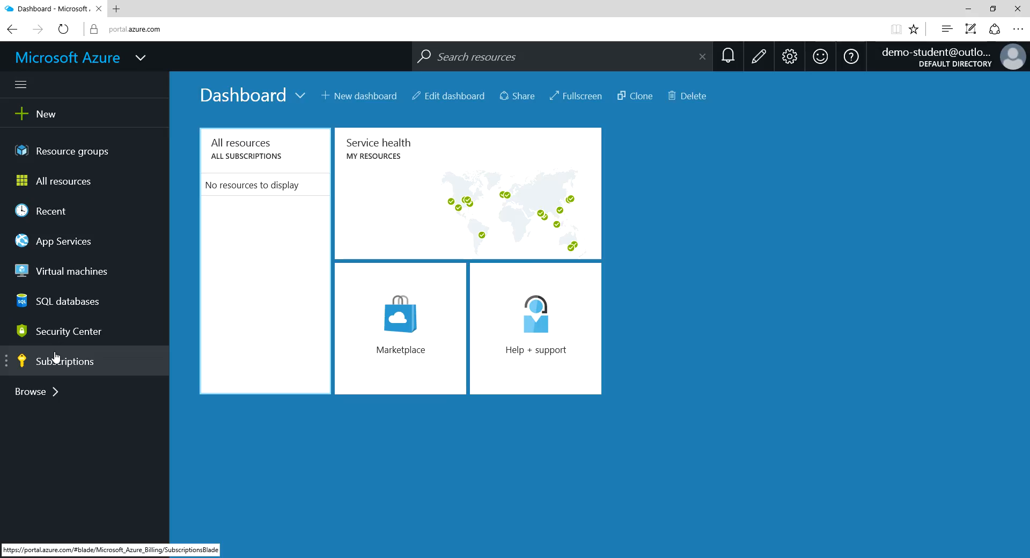
pyautogui.click(46, 115)
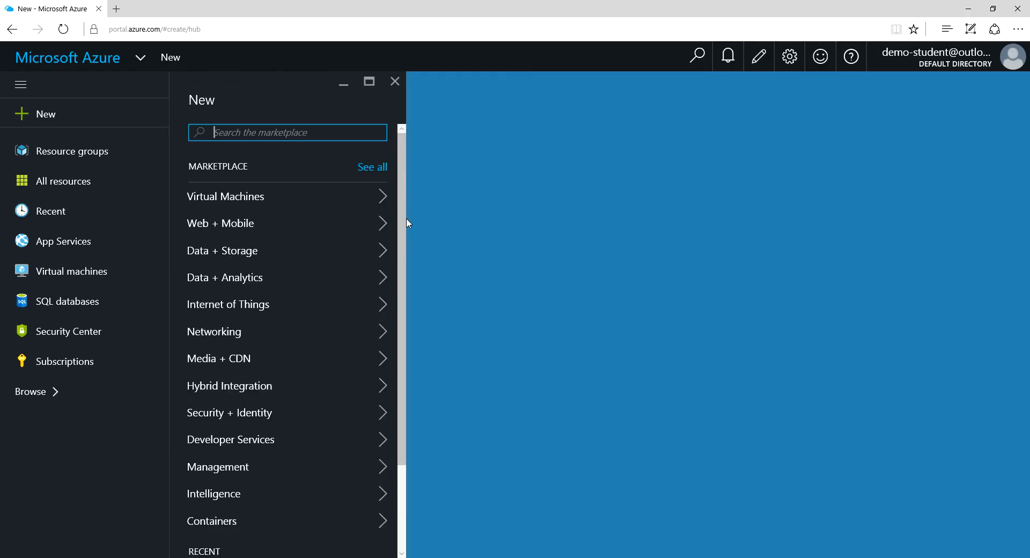
pyautogui.moveTo(403, 225); pyautogui.dragTo(402, 259)
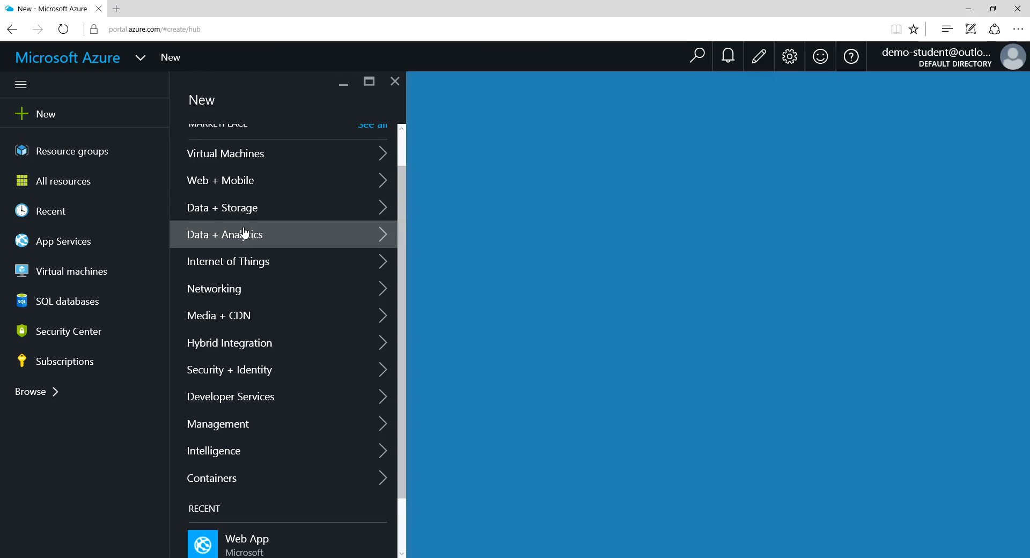
pyautogui.click(235, 213)
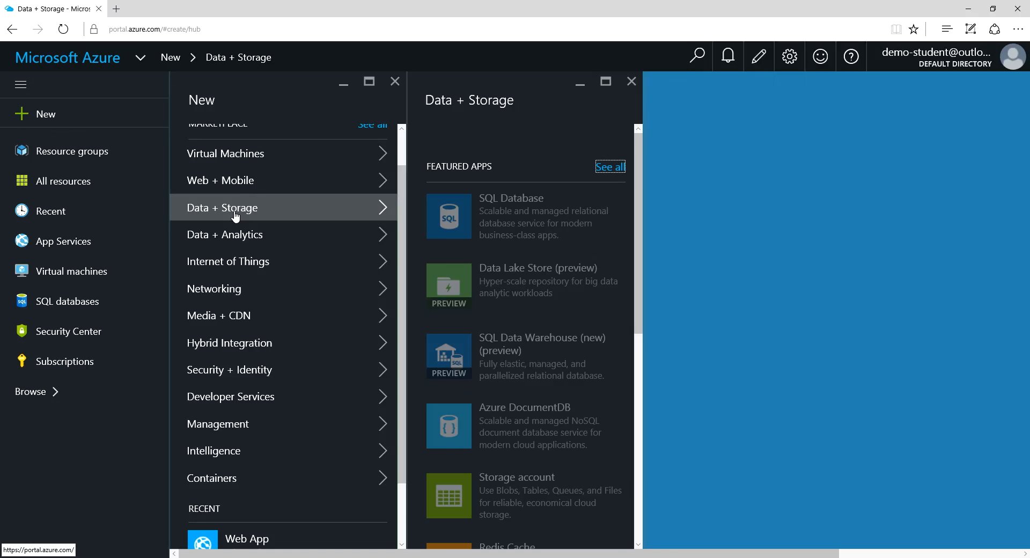
pyautogui.scroll(-5, 559, 338)
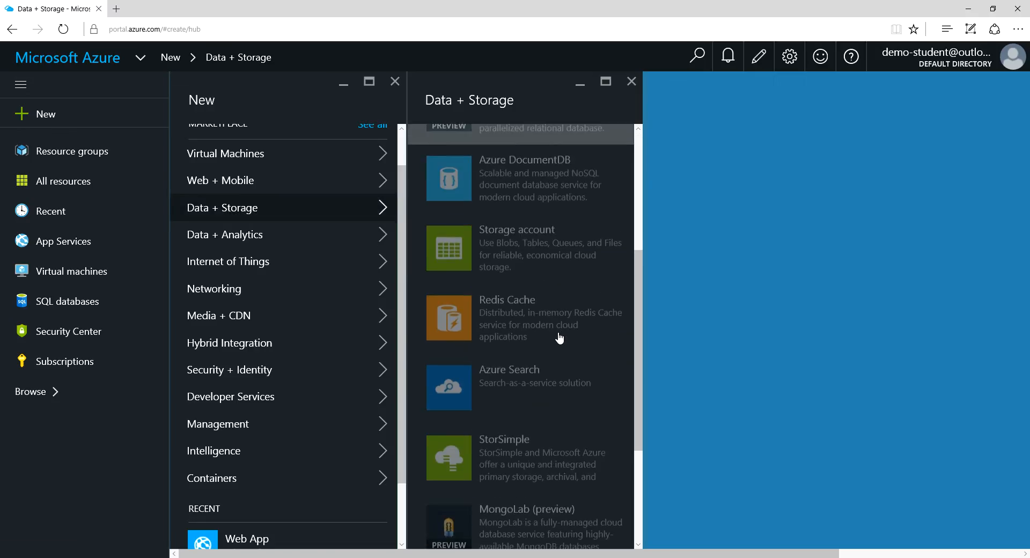
pyautogui.scroll(-4, 559, 337)
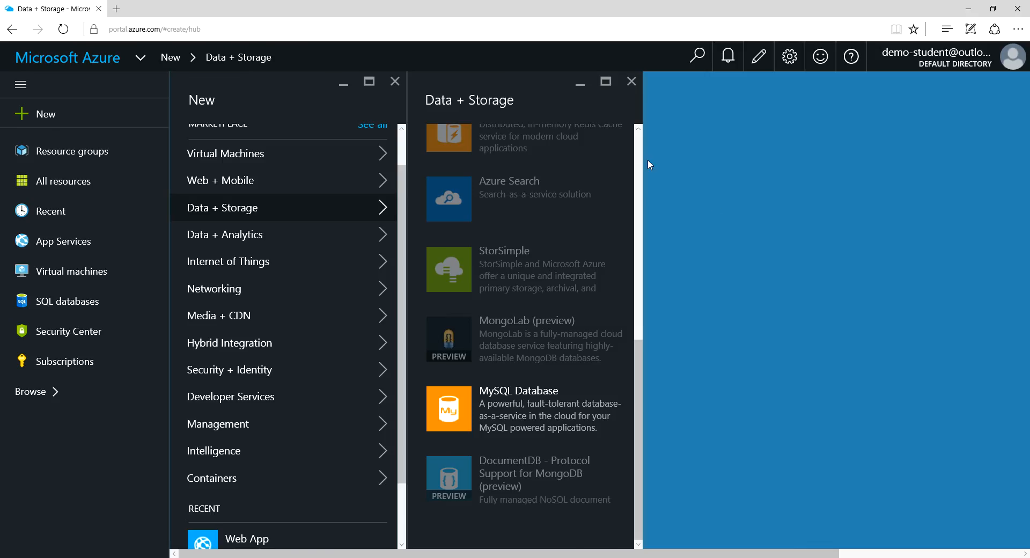
pyautogui.scroll(10, 644, 160)
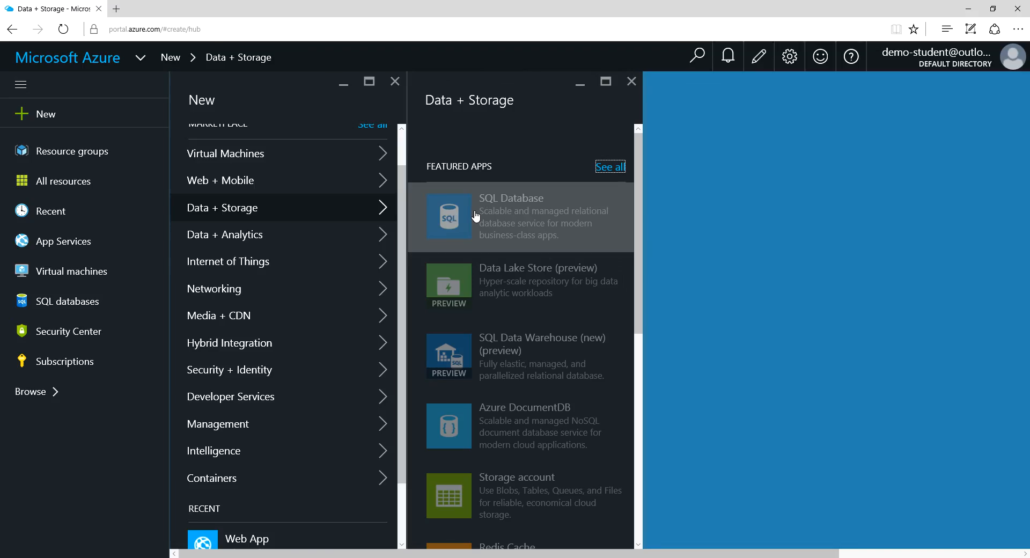
# Step: View the SQL Database creation form, discard it without creating anything, and close the Data + Storage category
pyautogui.click(530, 217)
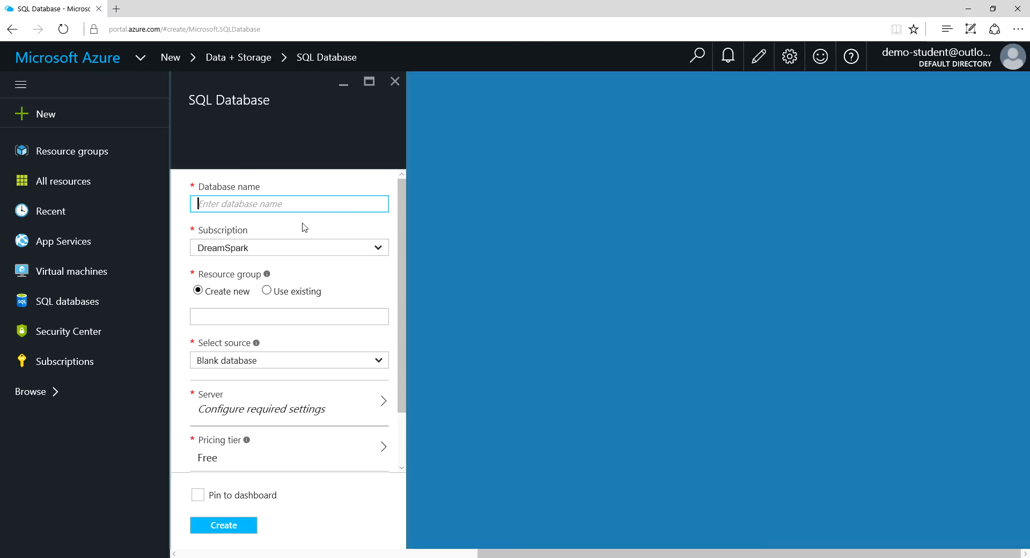
pyautogui.click(395, 82)
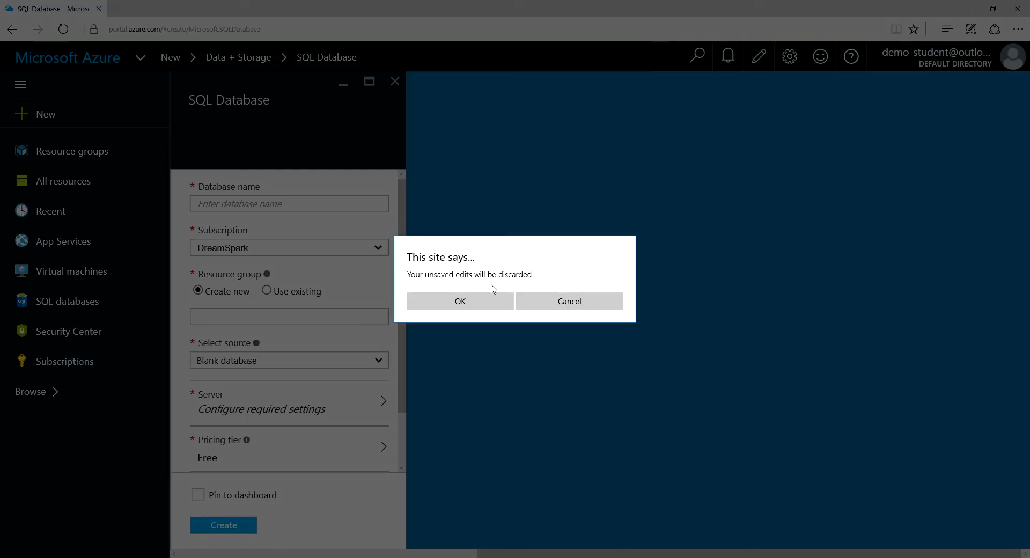
pyautogui.click(463, 301)
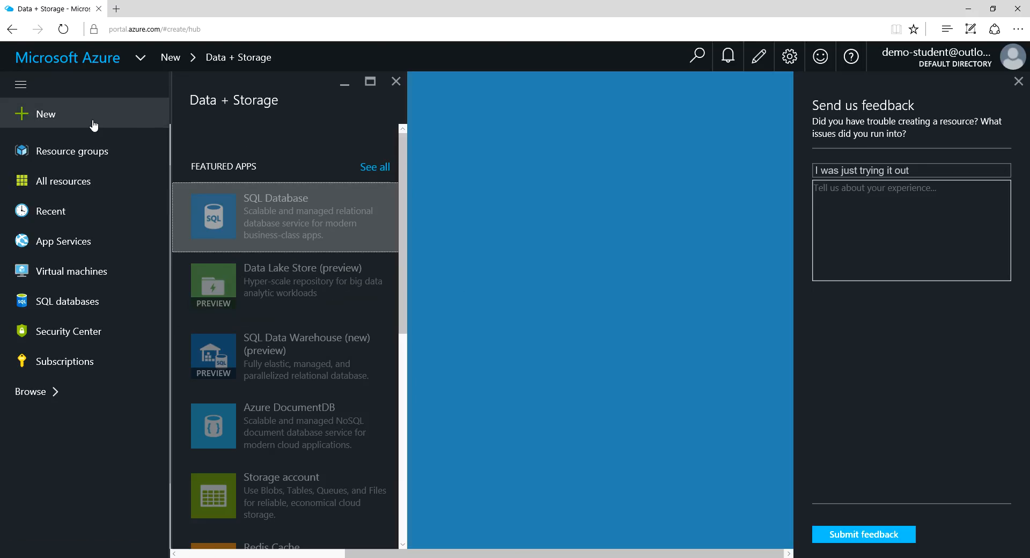
pyautogui.click(396, 82)
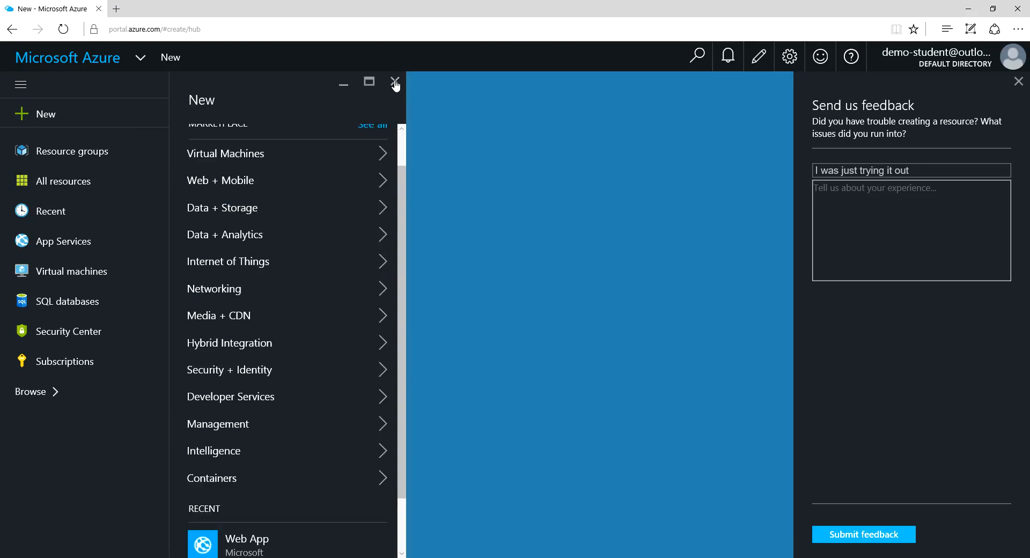
# Step: Browse the full marketplace's Everything listing, including its Web, Dev + test and Virtual Machines sections, dismissing the feedback form
pyautogui.scroll(1, 252, 241)
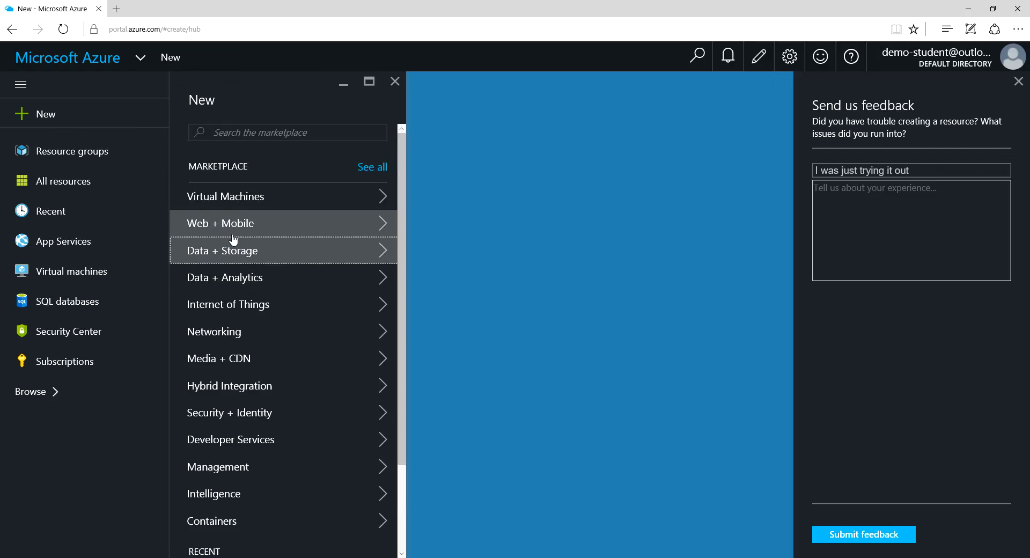
pyautogui.click(370, 167)
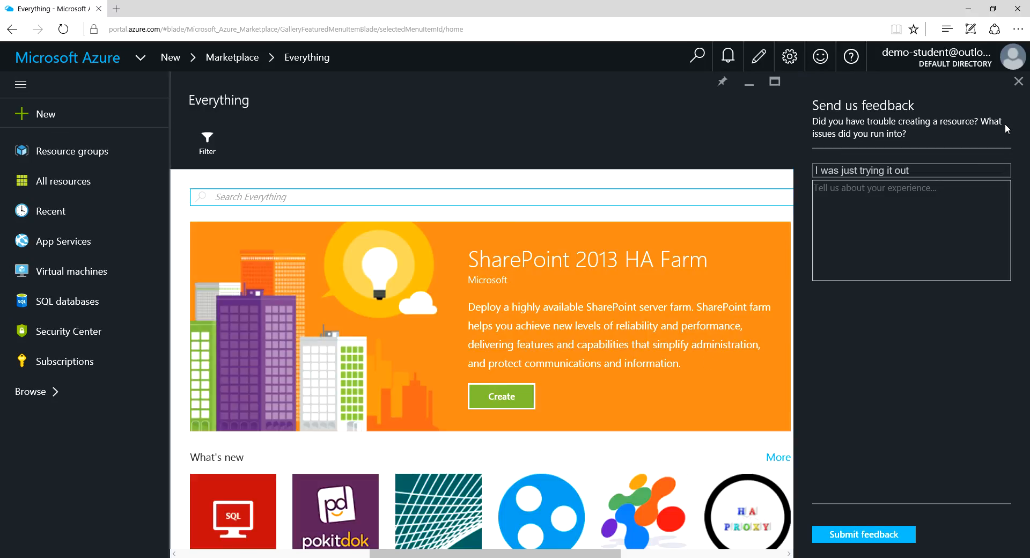
pyautogui.click(1018, 81)
pyautogui.scroll(-5, 666, 316)
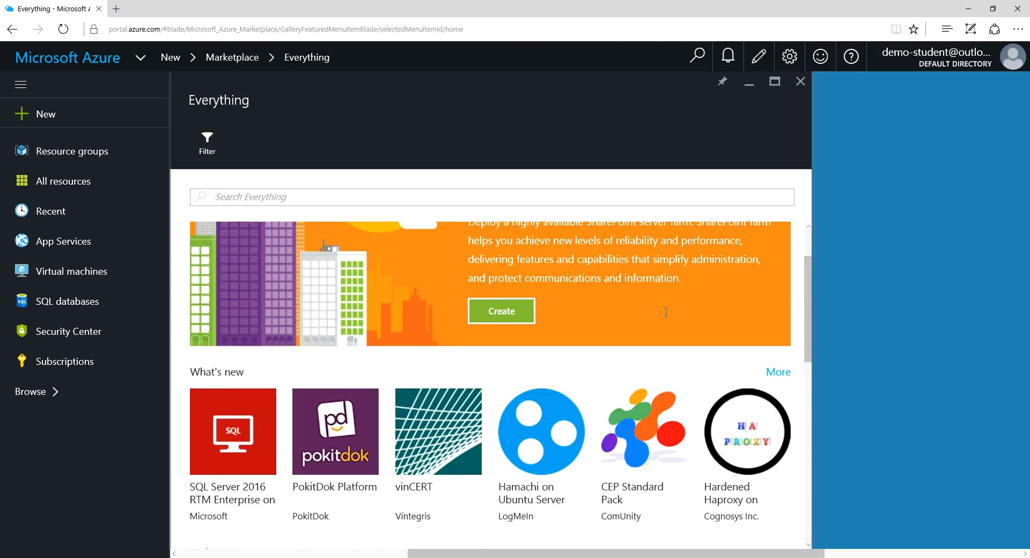
pyautogui.scroll(-3, 667, 316)
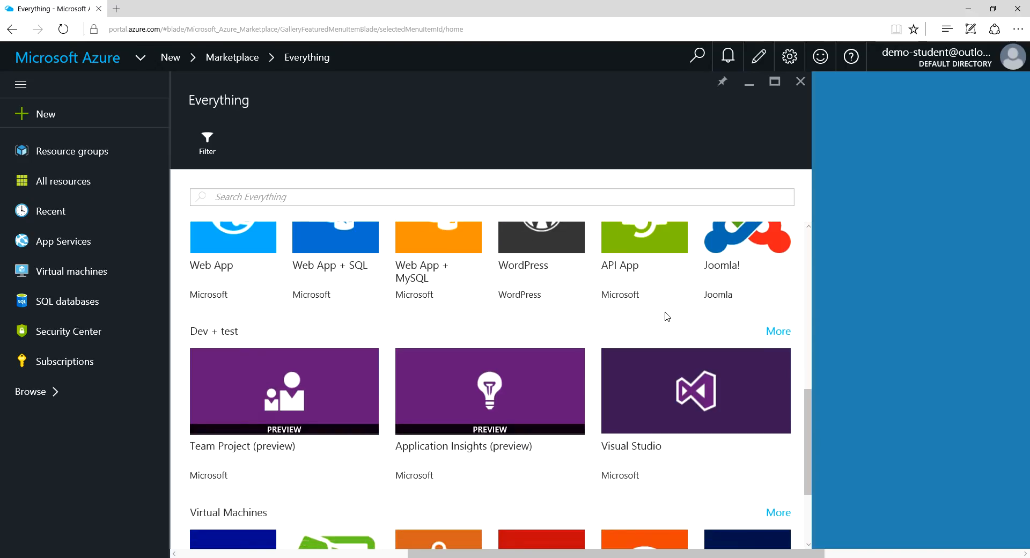
pyautogui.scroll(2, 667, 317)
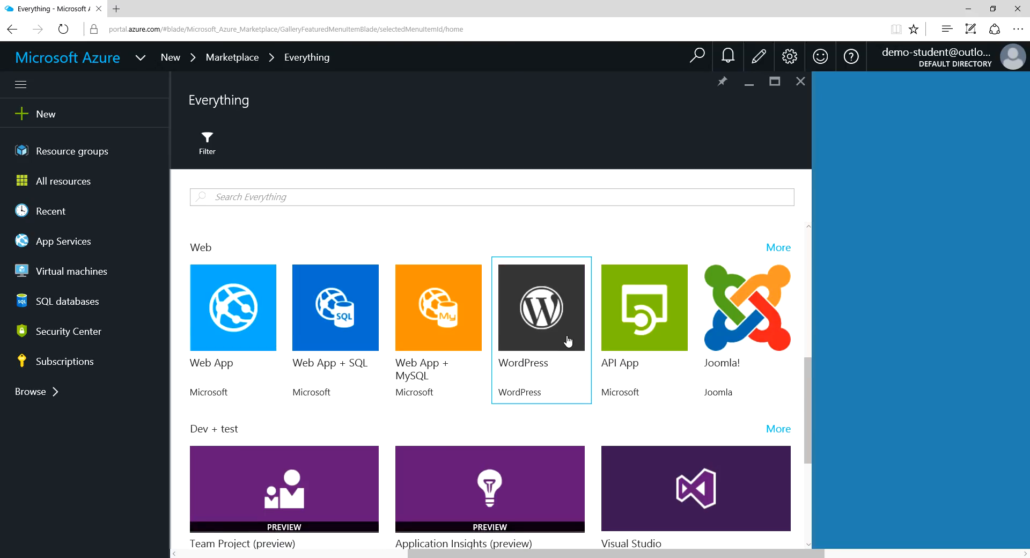
pyautogui.scroll(-3, 753, 337)
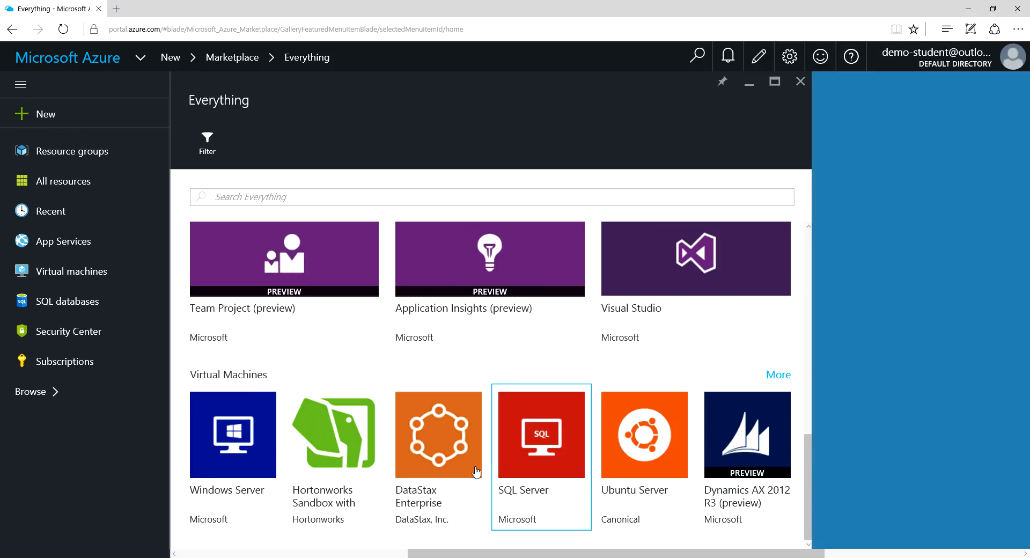
pyautogui.scroll(4, 416, 464)
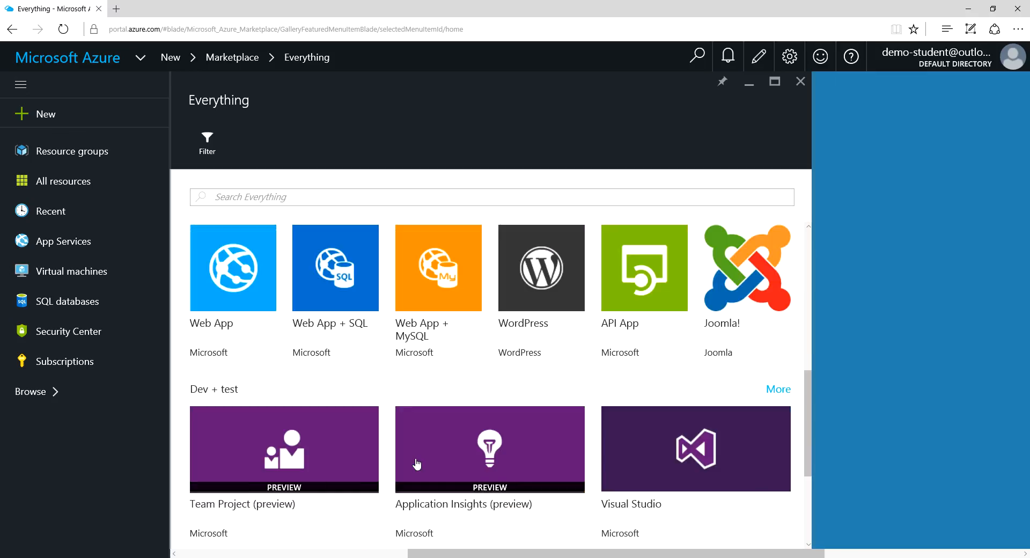
pyautogui.scroll(5, 419, 463)
pyautogui.scroll(3, 420, 462)
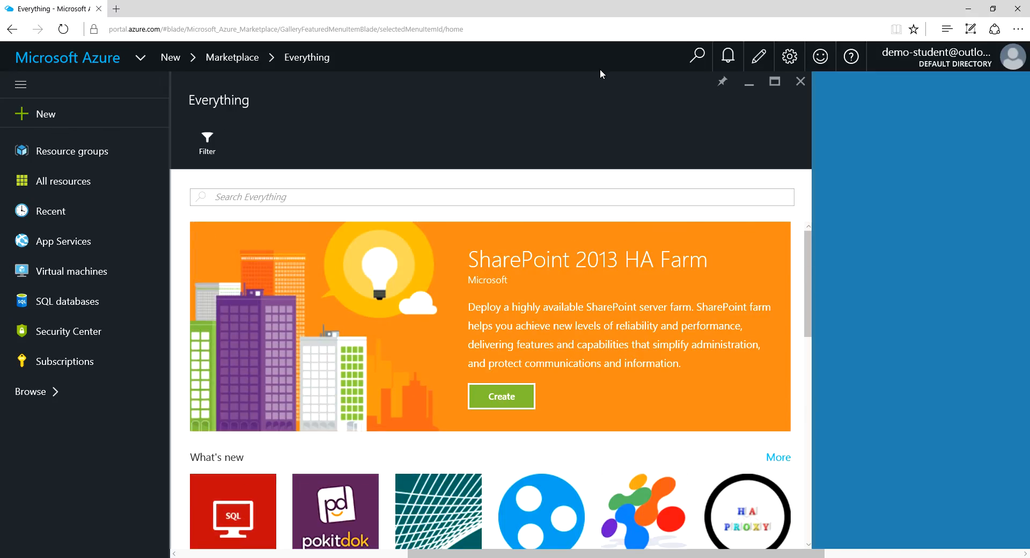
pyautogui.click(799, 82)
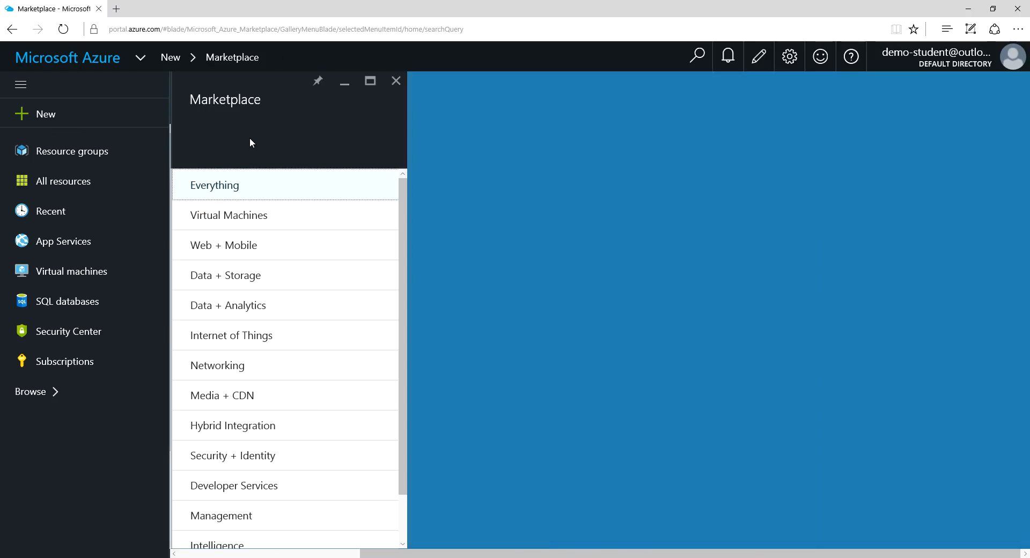
# Step: View the marketplace's Web + Mobile category and close the marketplace to return to the new-resource list
pyautogui.click(228, 248)
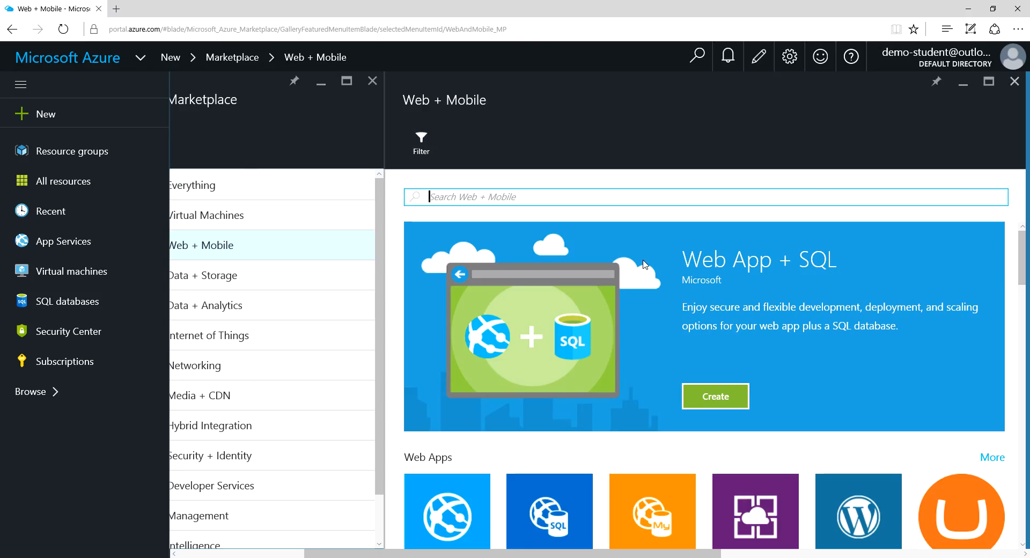
pyautogui.scroll(-3, 643, 261)
pyautogui.scroll(3, 642, 259)
pyautogui.click(1014, 81)
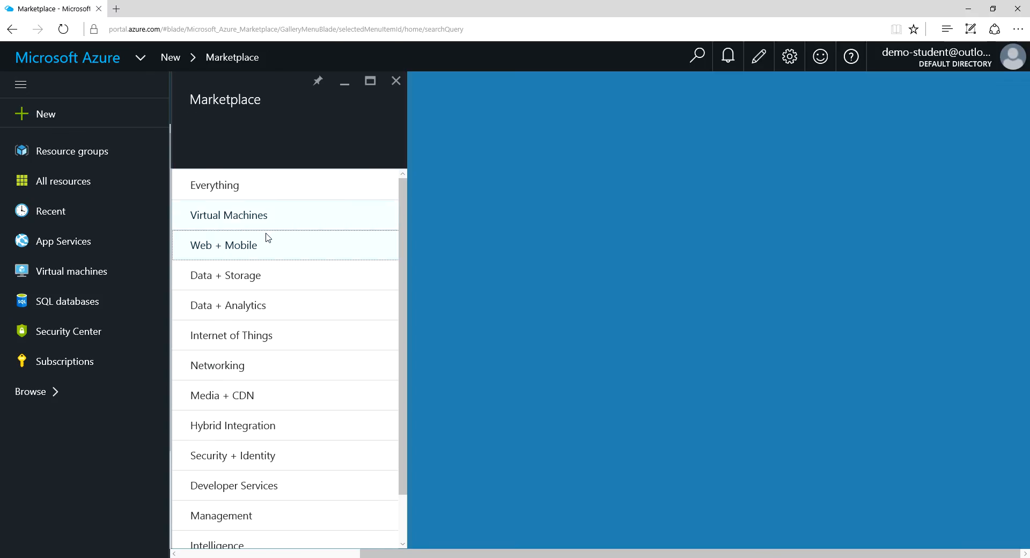
pyautogui.click(396, 81)
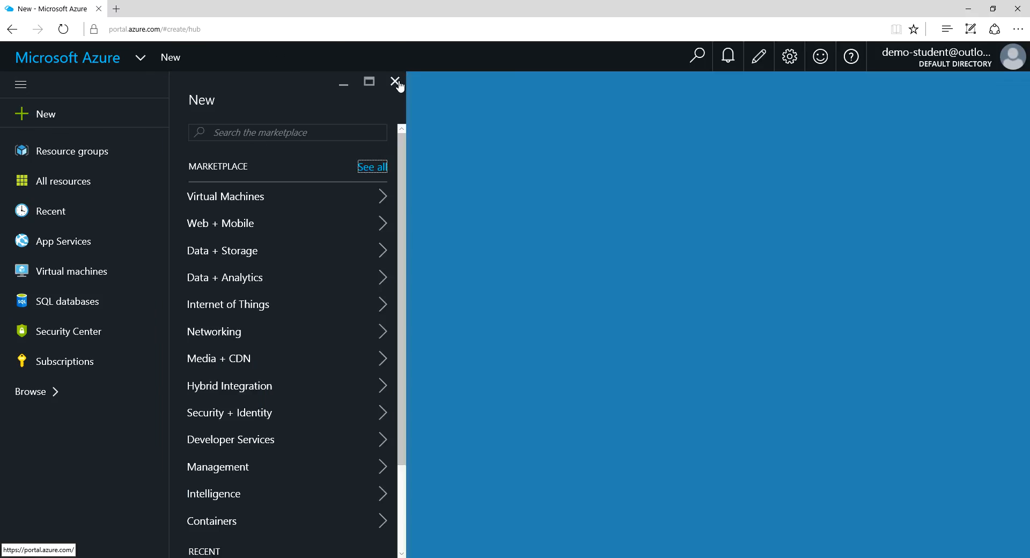
# Step: Review the featured apps in the Web + Mobile category and start creating a Web App
pyautogui.click(229, 224)
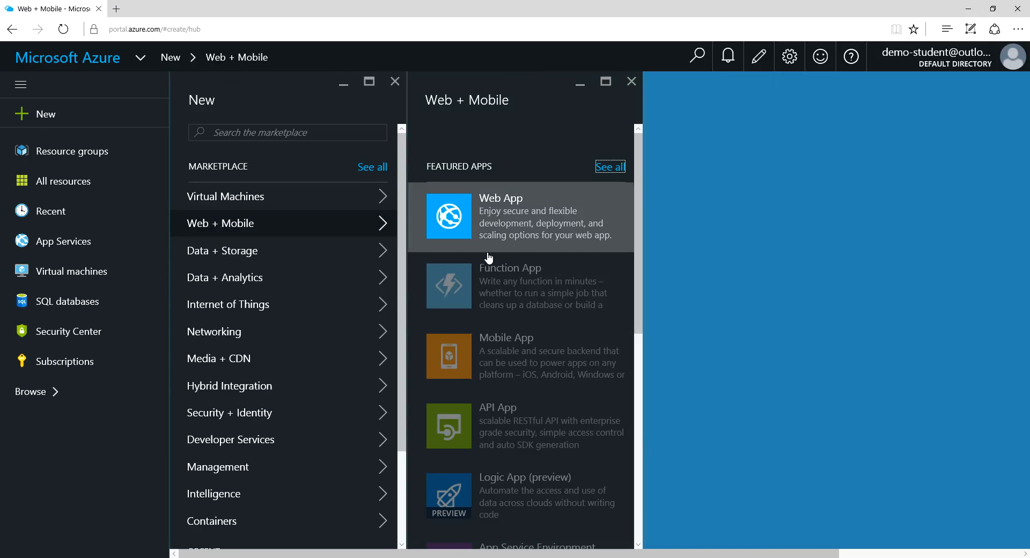
pyautogui.scroll(-8, 612, 424)
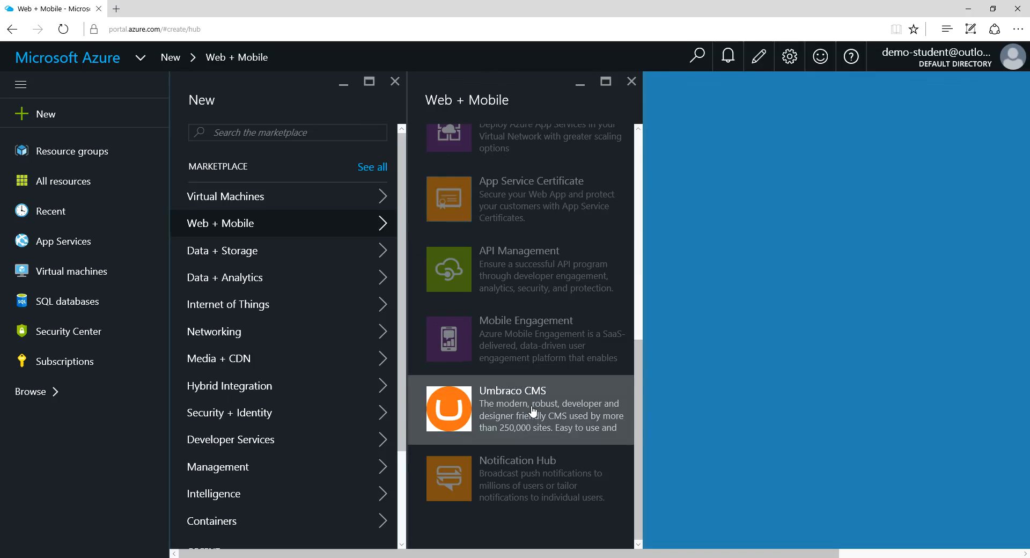
pyautogui.scroll(8, 532, 414)
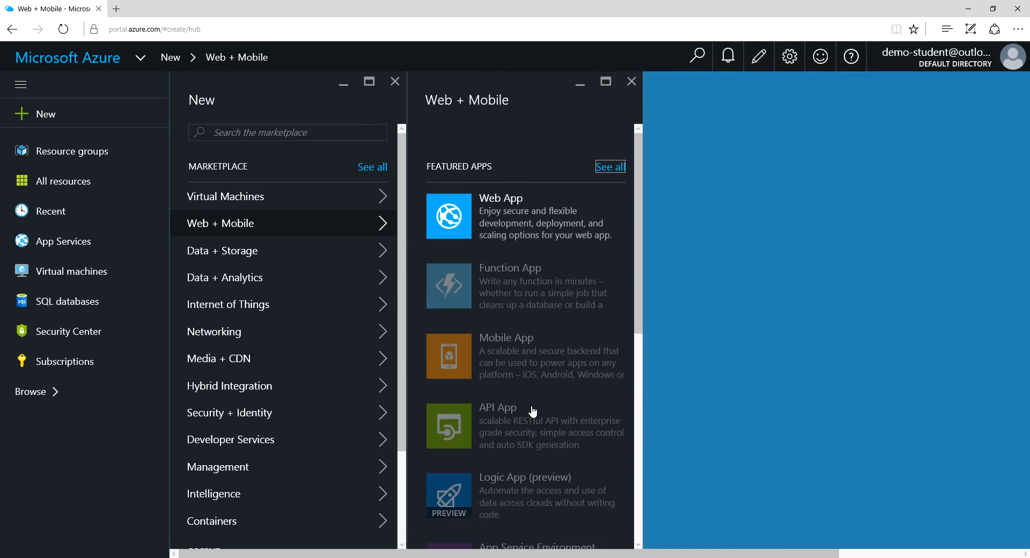
pyautogui.click(457, 220)
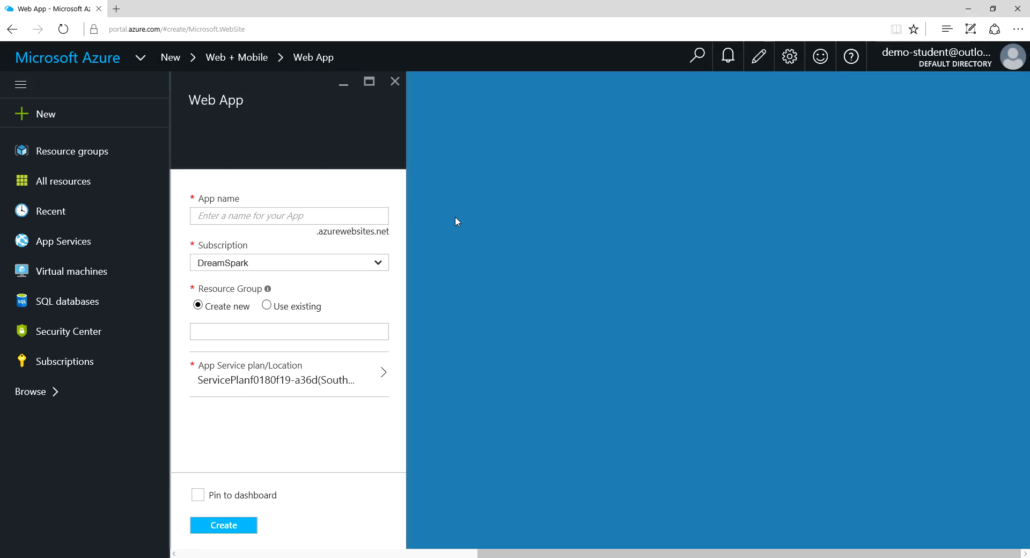
# Step: Try somethingunique as the new web app's name and clear it from the form
pyautogui.moveTo(395, 231)
pyautogui.mouseDown()
pyautogui.moveTo(335, 233)
pyautogui.moveTo(381, 243)
pyautogui.mouseUp()
pyautogui.click(304, 214)
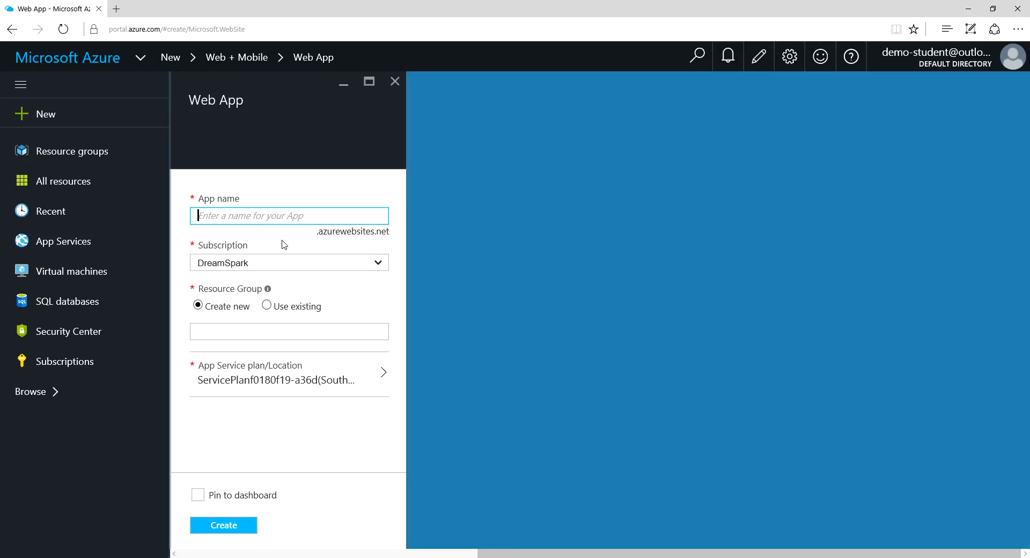
pyautogui.write('someth')
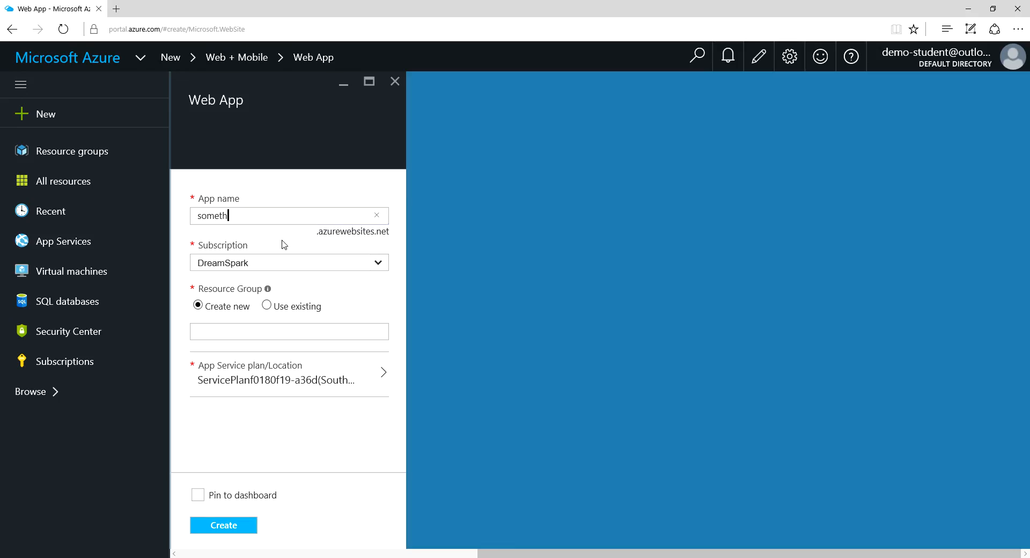
pyautogui.write('ingunique')
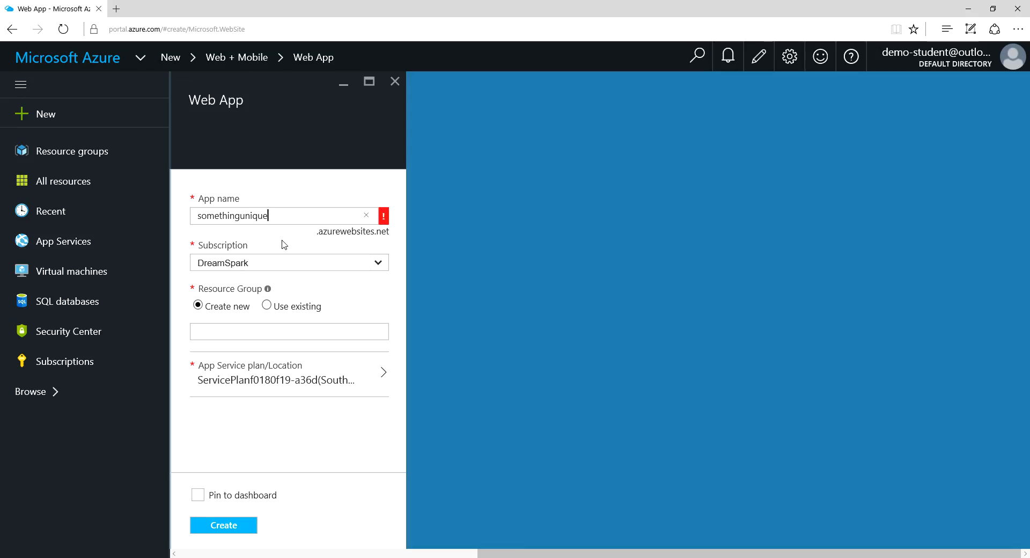
pyautogui.moveTo(384, 224)
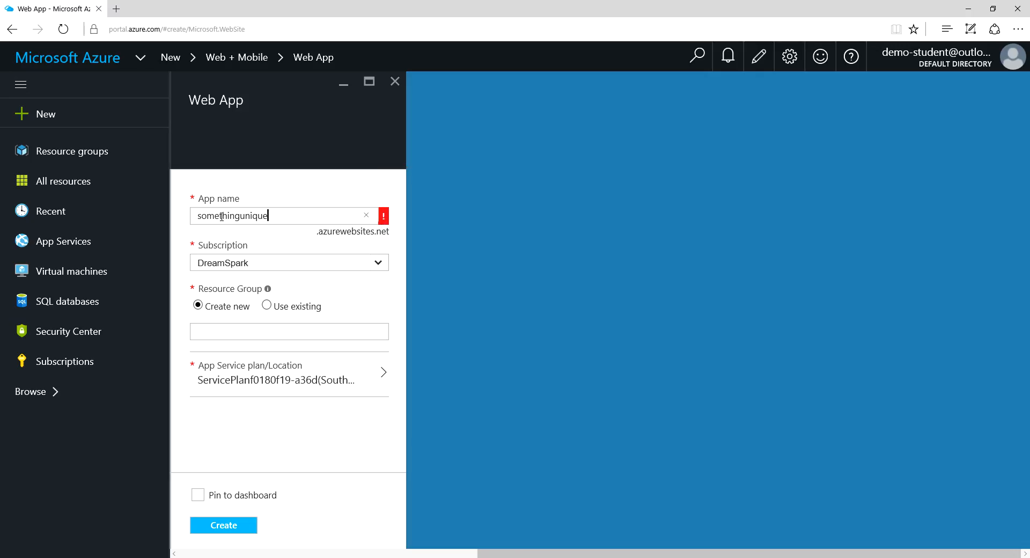
pyautogui.press('BackSpace')
pyautogui.press('BackSpace')
pyautogui.press('BackSpace')
pyautogui.press('BackSpace')
pyautogui.press('BackSpace')
pyautogui.press('BackSpace')
pyautogui.press('BackSpace')
pyautogui.press('BackSpace')
pyautogui.press('BackSpace')
pyautogui.press('BackSpace')
pyautogui.press('BackSpace')
pyautogui.press('BackSpace')
pyautogui.press('BackSpace')
pyautogui.press('BackSpace')
pyautogui.press('BackSpace')
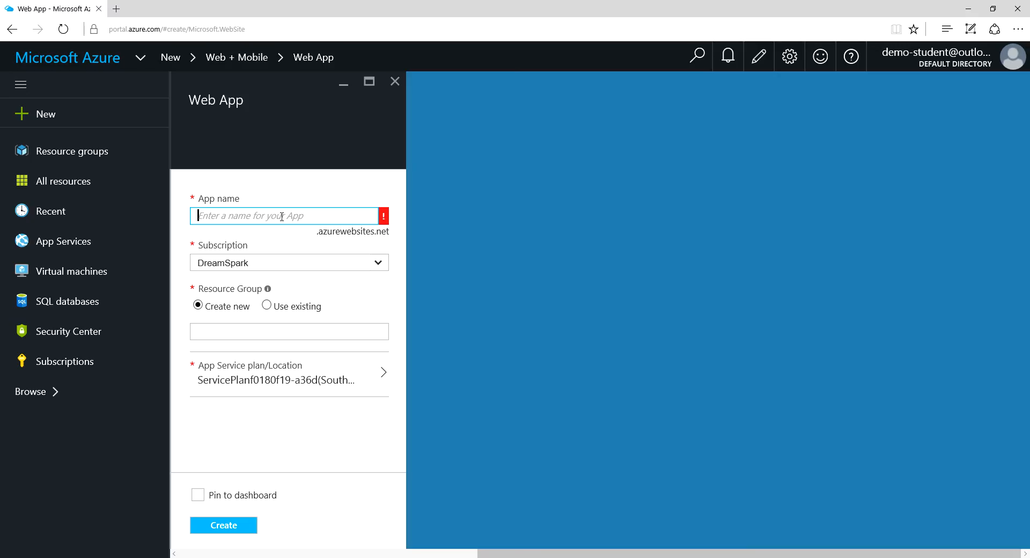
# Step: Name the web app myProg1198 and check the available subscriptions, keeping DreamSpark
pyautogui.write('myPr')
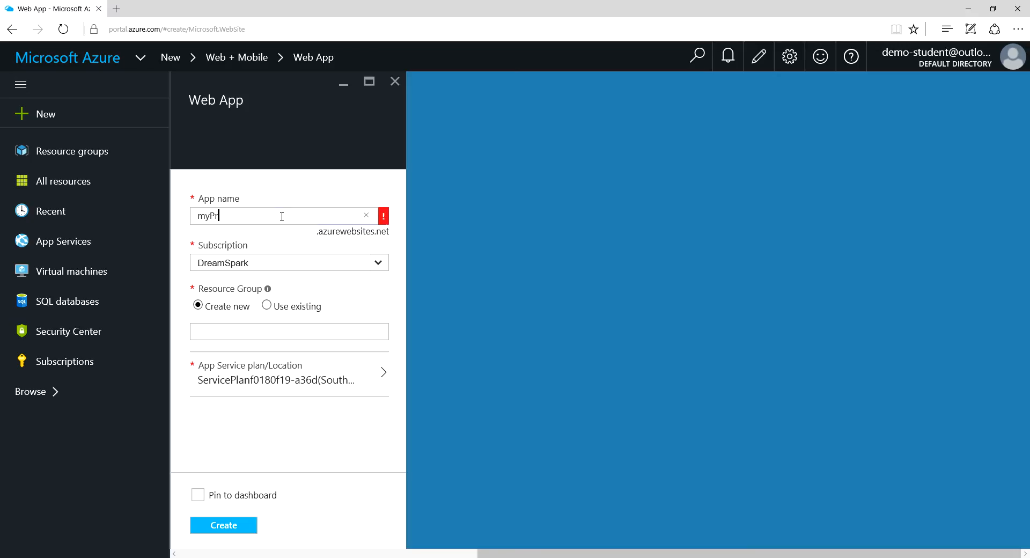
pyautogui.write('og1198')
pyautogui.click(378, 267)
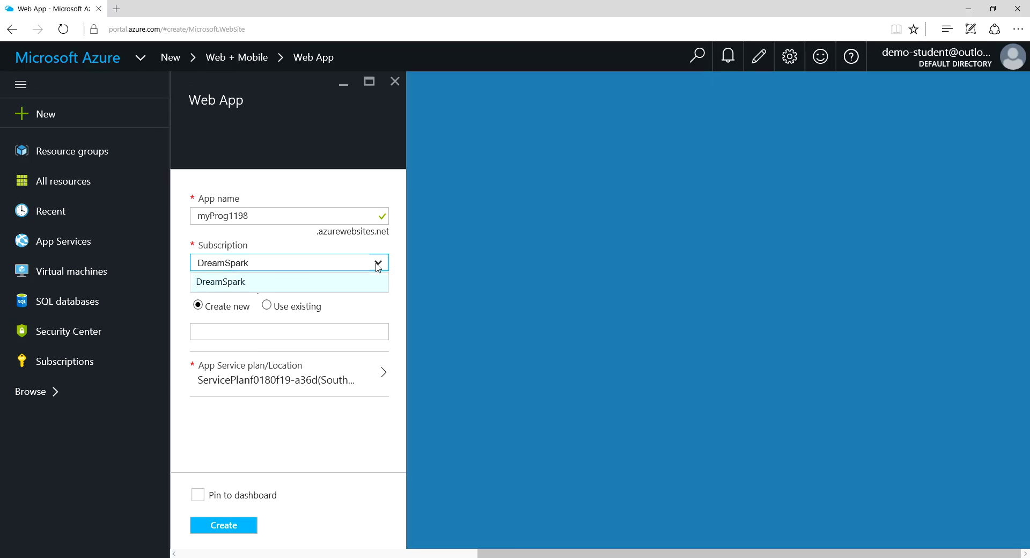
pyautogui.click(424, 257)
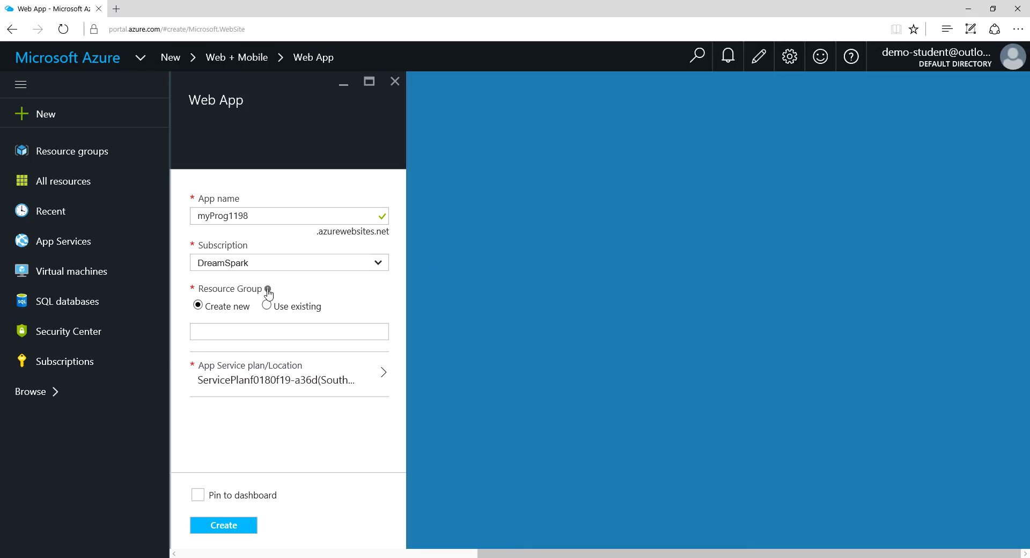
# Step: Set the web app to use a new resource group named myProject
pyautogui.moveTo(268, 291)
pyautogui.click(218, 333)
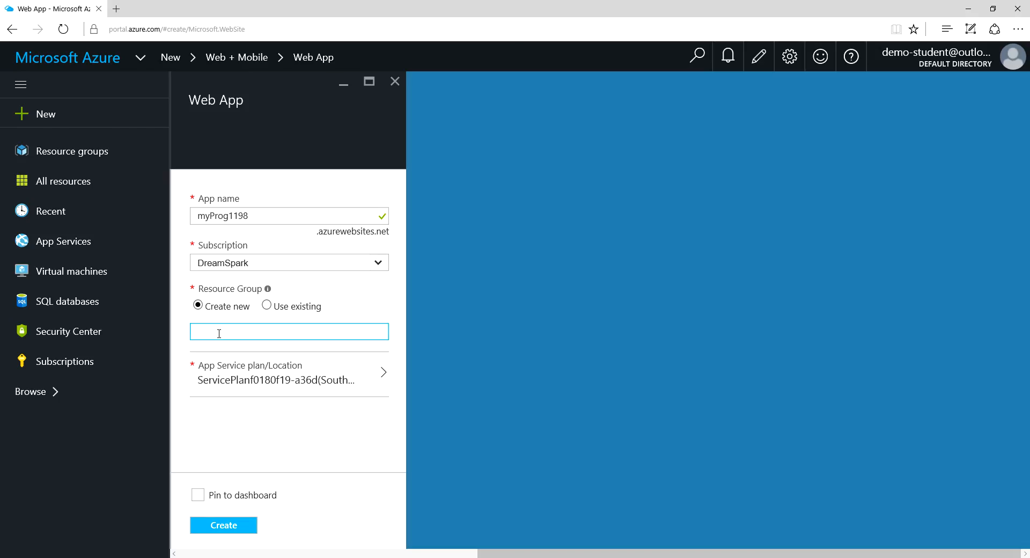
pyautogui.write('M')
pyautogui.press('BackSpace')
pyautogui.write('myProject')
# Step: Start a new App Service plan for the web app and enter myProject_sp as its name
pyautogui.click(296, 381)
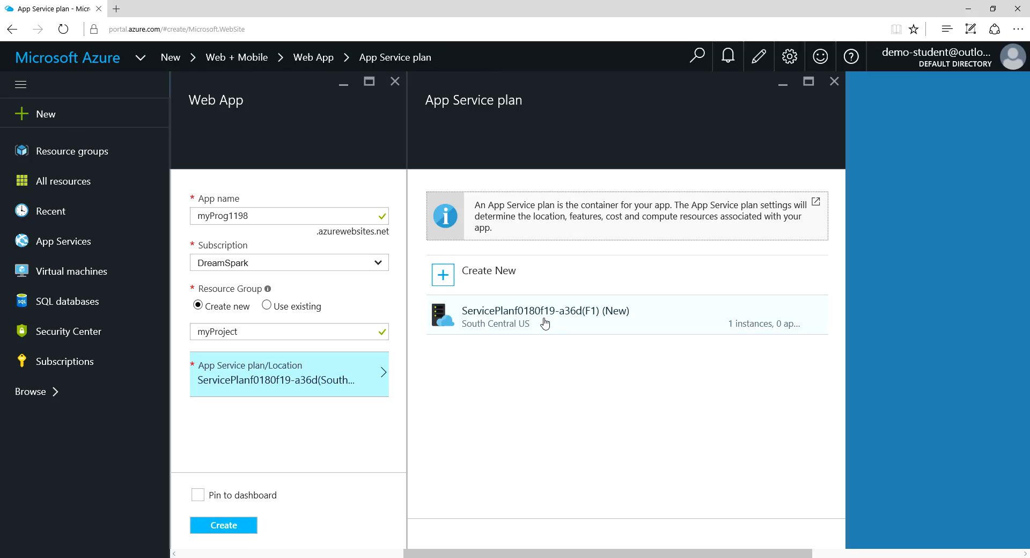
pyautogui.click(485, 274)
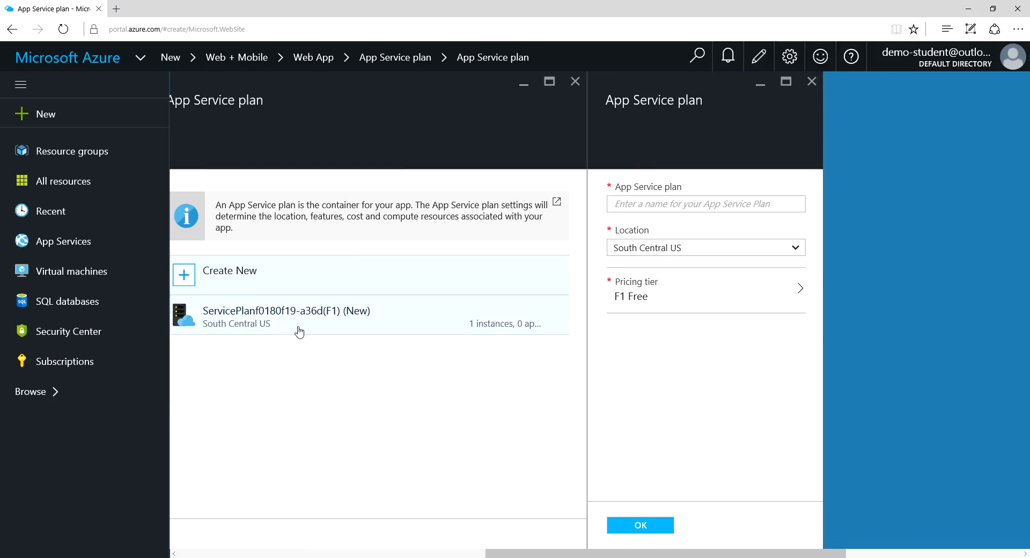
pyautogui.click(680, 203)
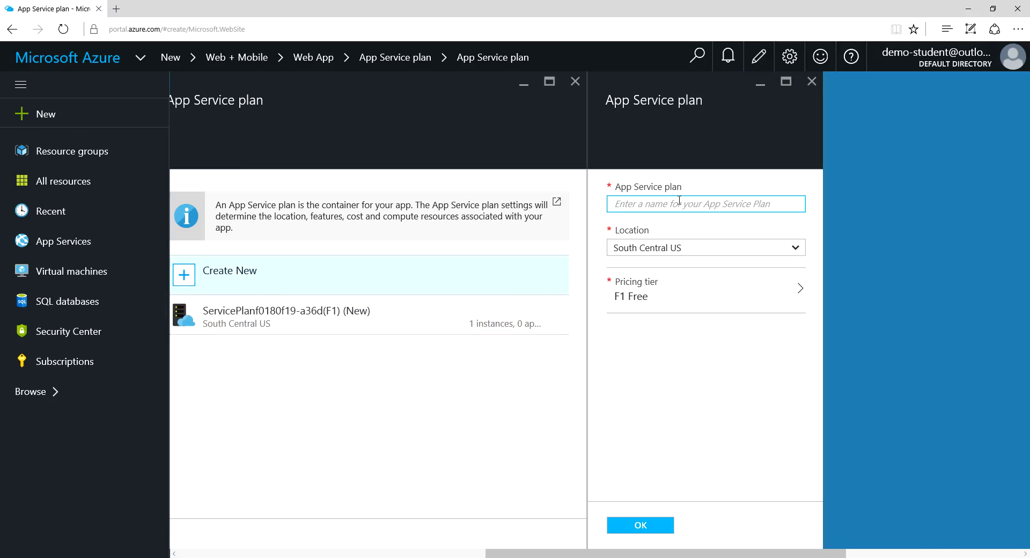
pyautogui.write('my')
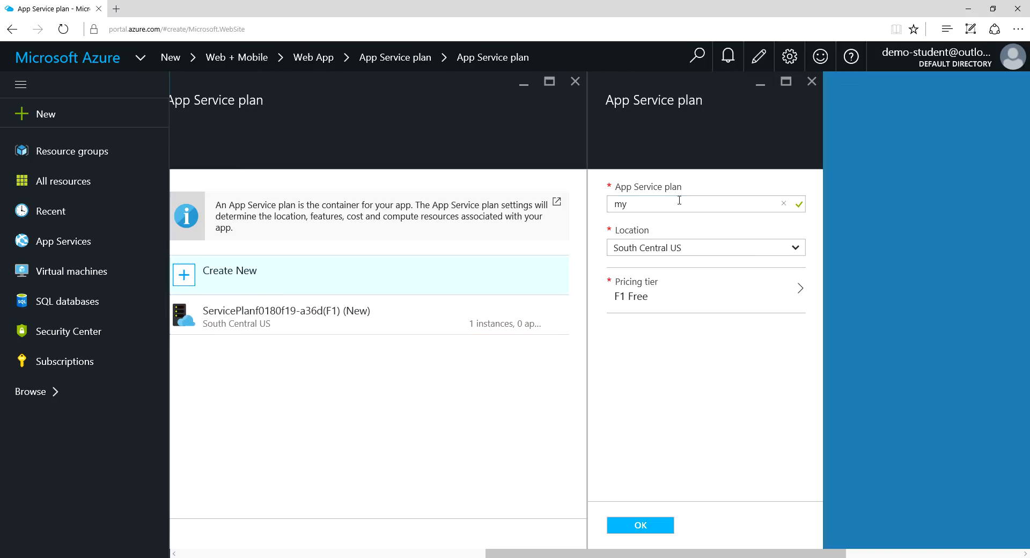
pyautogui.write('Project')
pyautogui.write('sop')
pyautogui.press('BackSpace')
pyautogui.press('BackSpace')
pyautogui.press('BackSpace')
pyautogui.write('_sp')
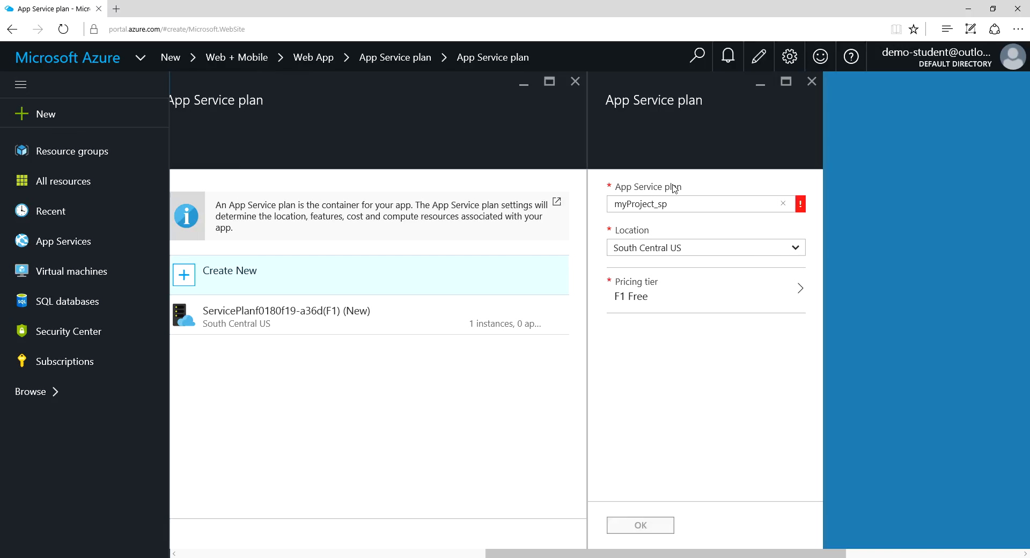
# Step: Set the App Service plan's location to Canada Central, rename the plan to myProjectsp and confirm it
pyautogui.click(687, 247)
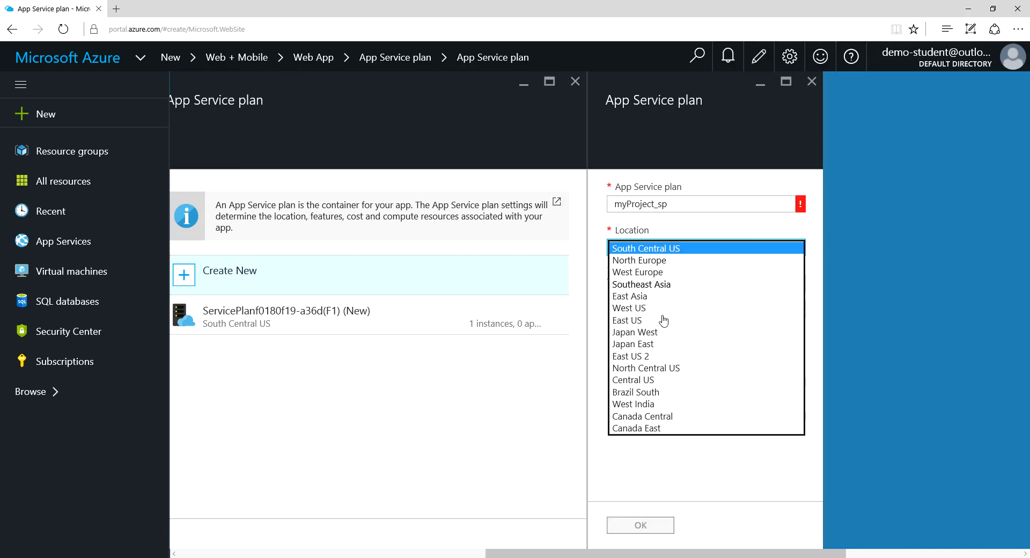
pyautogui.click(654, 416)
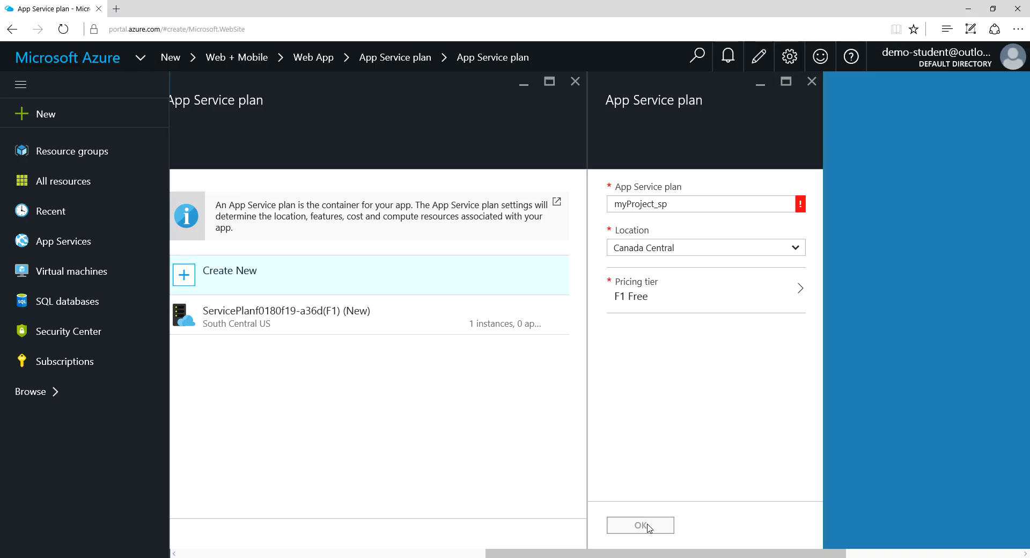
pyautogui.click(697, 207)
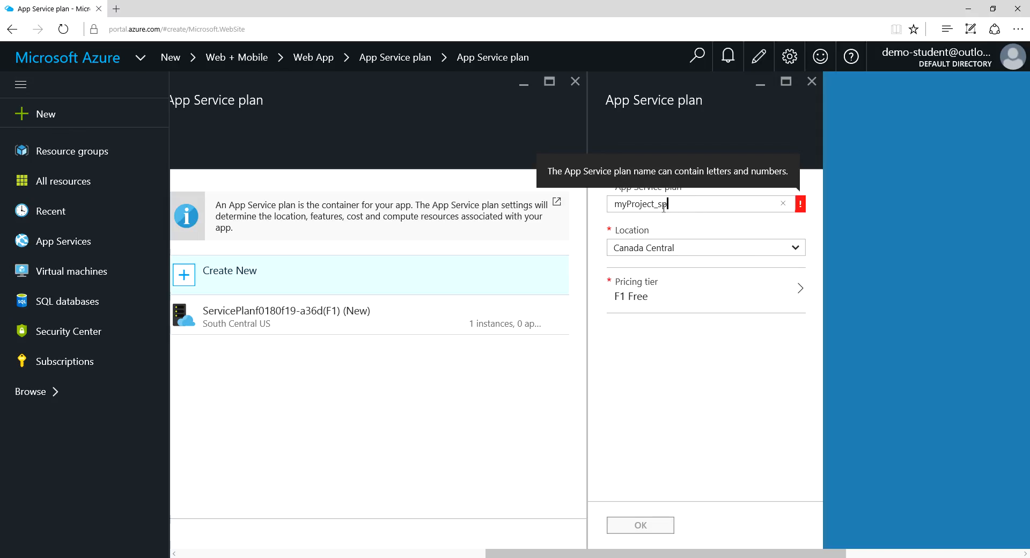
pyautogui.press('BackSpace')
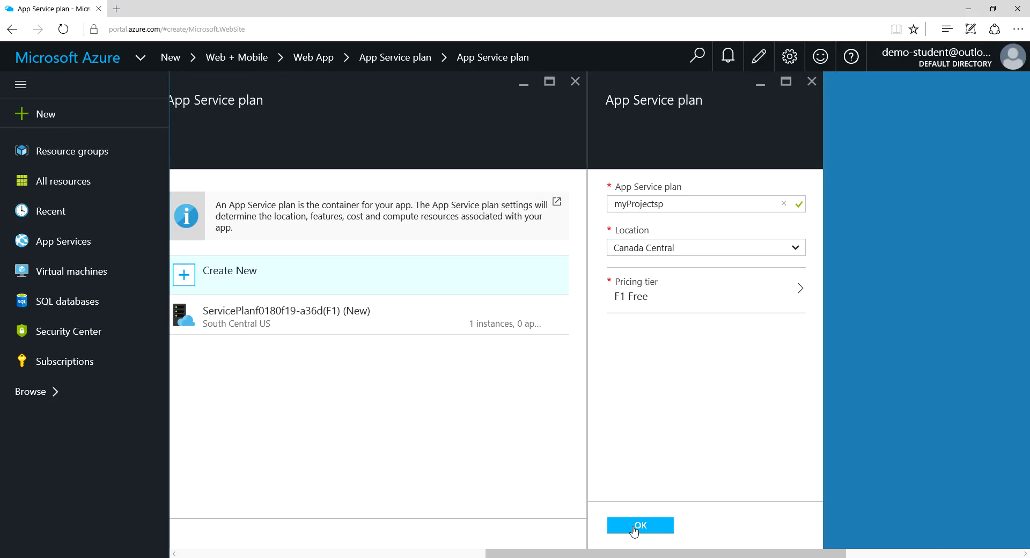
pyautogui.click(632, 526)
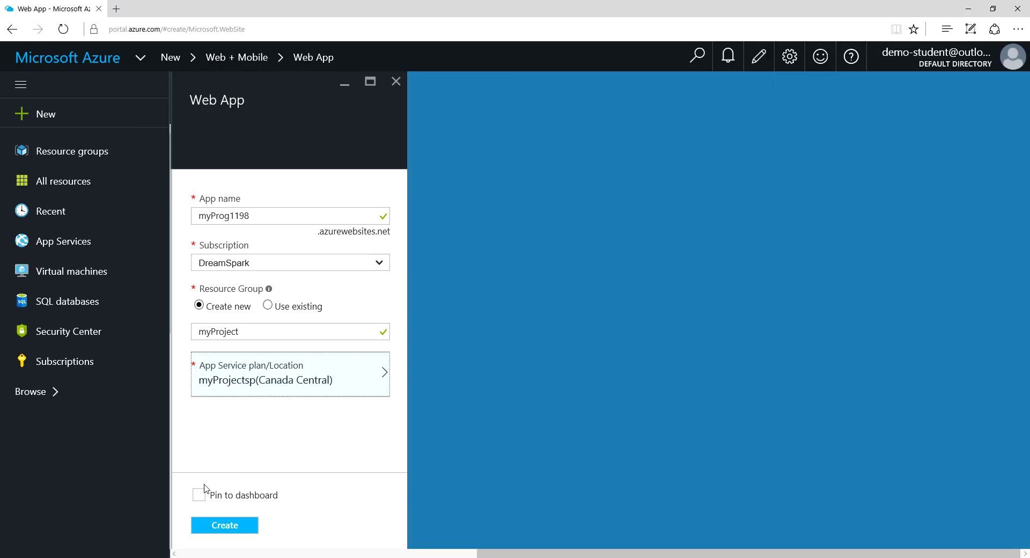
# Step: Create the web app and open the myProg1198 App Service from the list of all resources
pyautogui.click(228, 533)
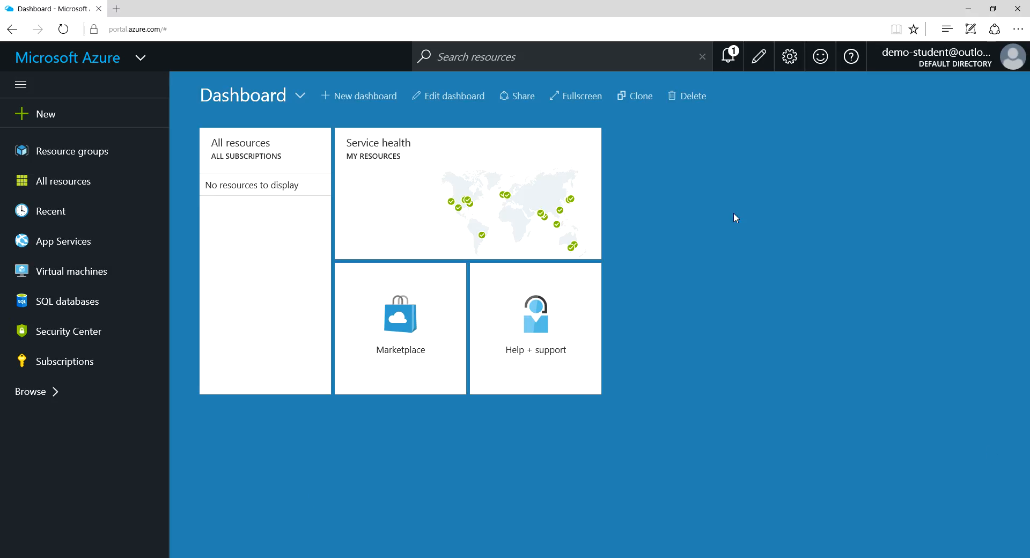
pyautogui.click(54, 184)
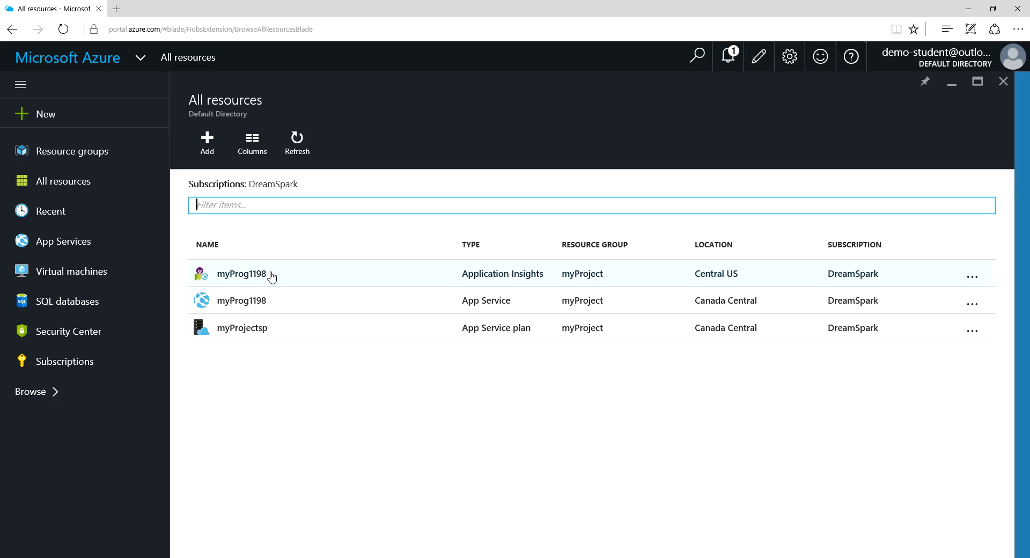
pyautogui.click(243, 305)
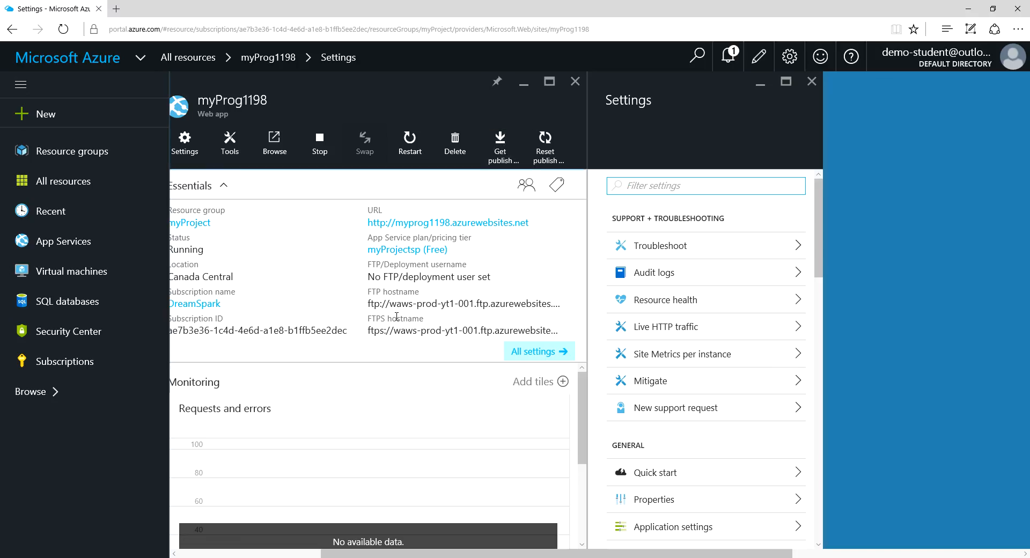
# Step: Download the publish profile of myProg1198 and close its settings and overview to return to all resources
pyautogui.click(504, 151)
pyautogui.click(503, 153)
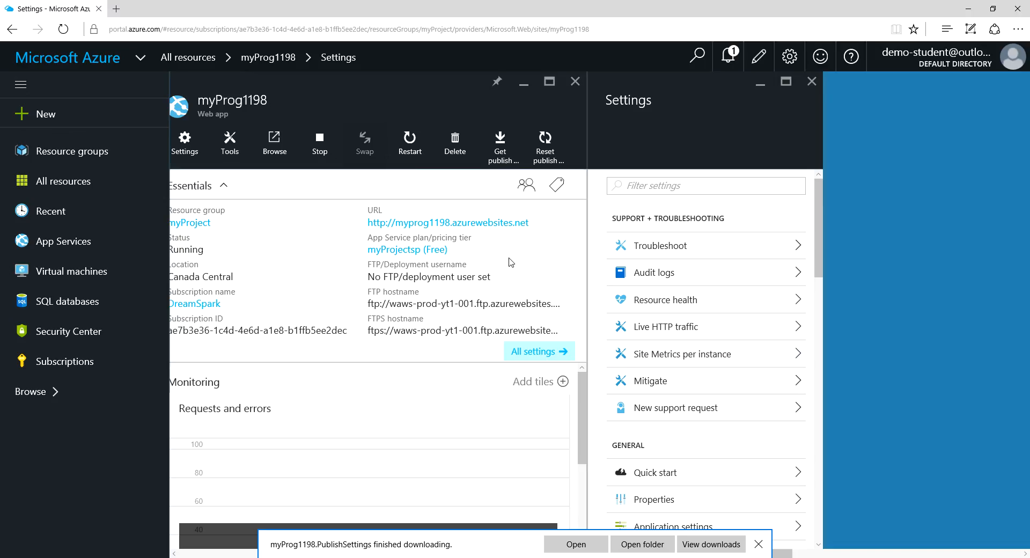
pyautogui.click(813, 83)
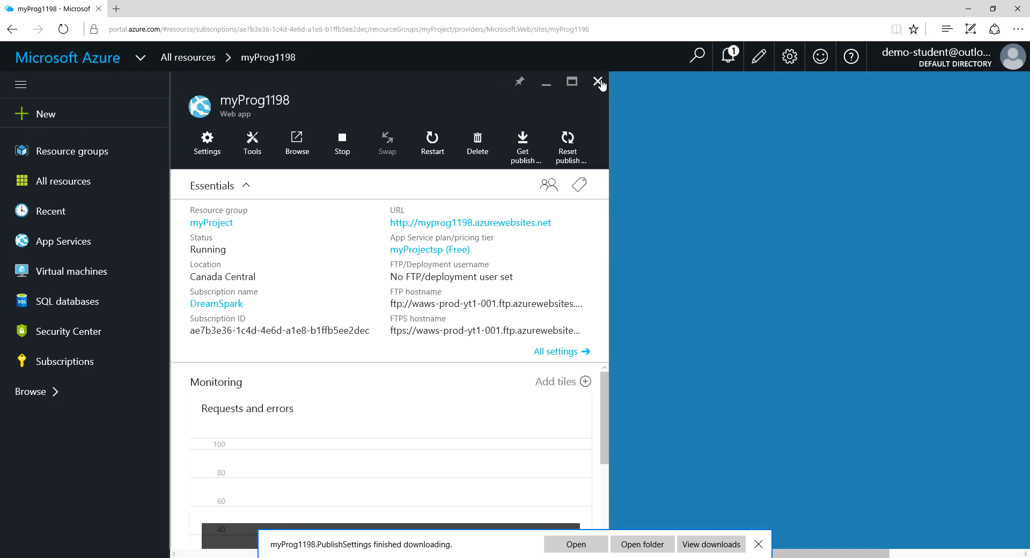
pyautogui.click(601, 83)
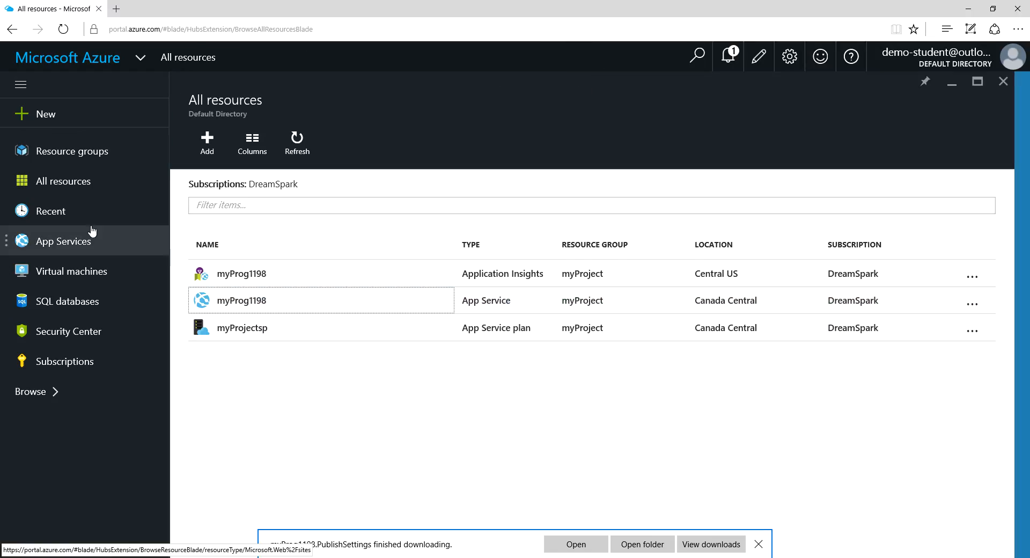